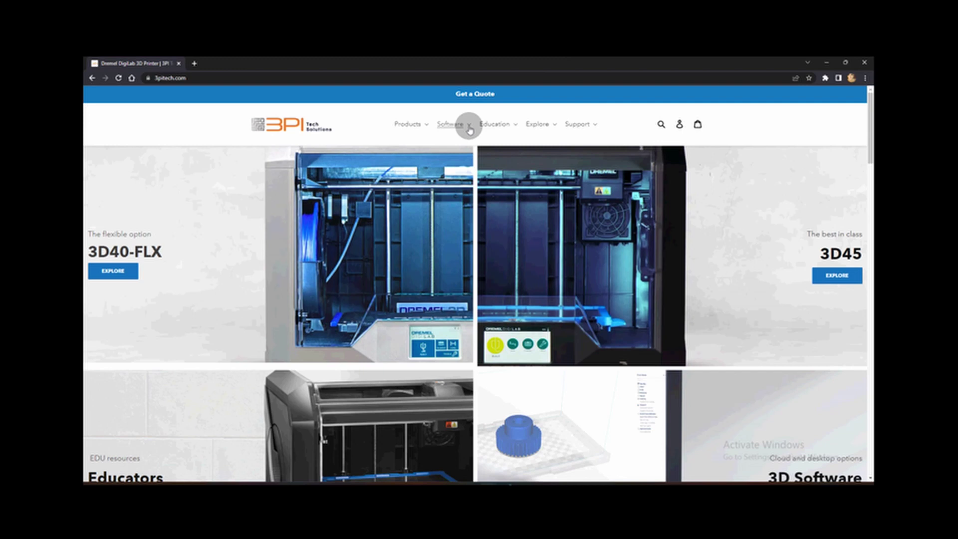
# Navigate from the Software menu to the Desktop Slicer Software page on 3DPI
pyautogui.click(469, 127)
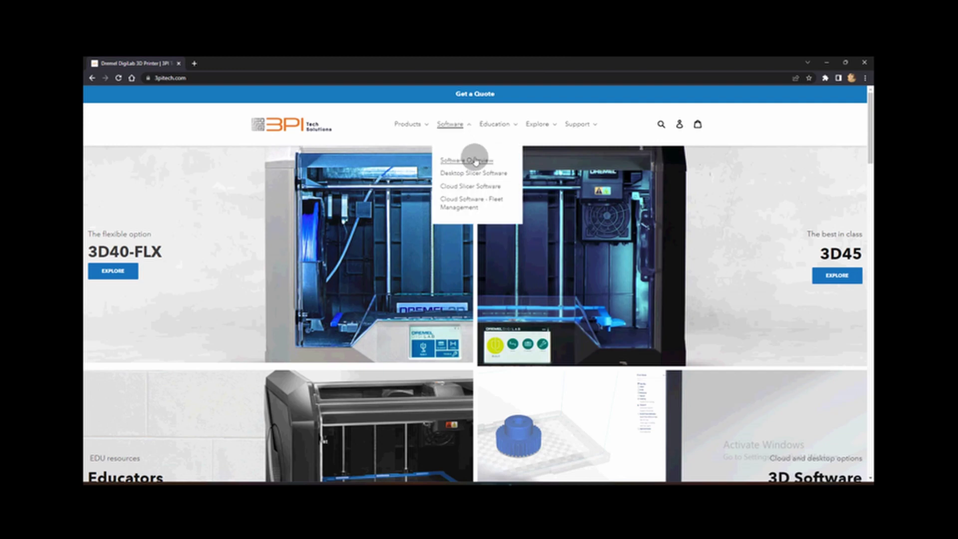
pyautogui.click(478, 177)
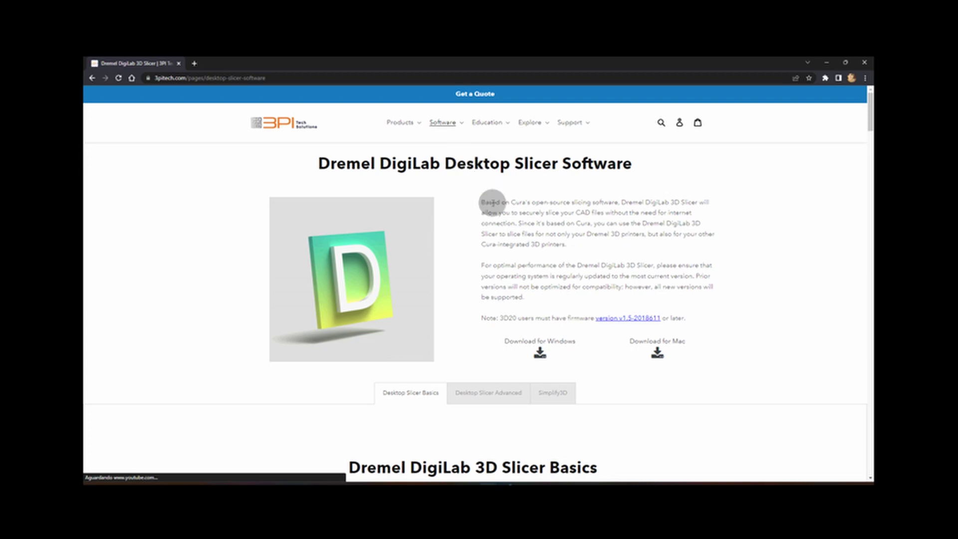
# Download the Windows slicer installer and save it to the Downloads folder
pyautogui.click(540, 354)
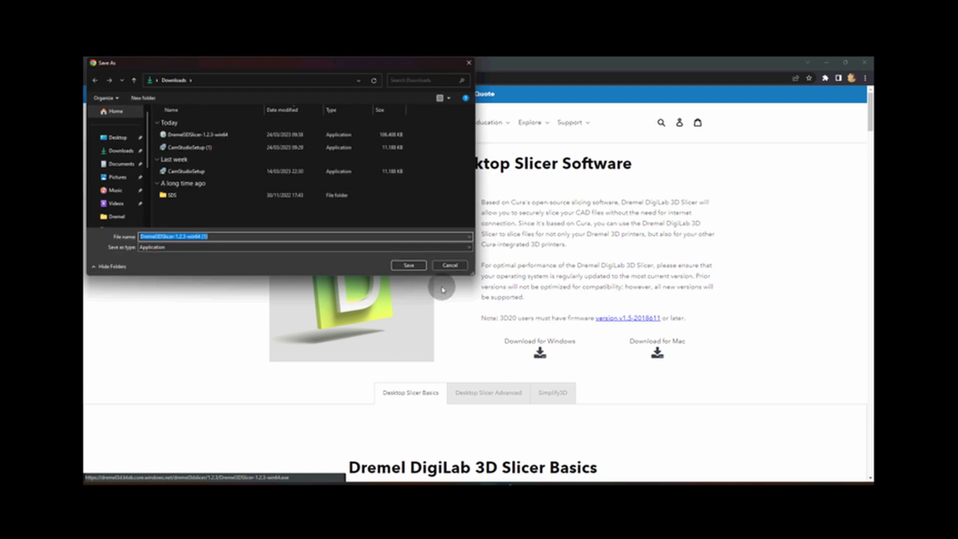
pyautogui.click(405, 266)
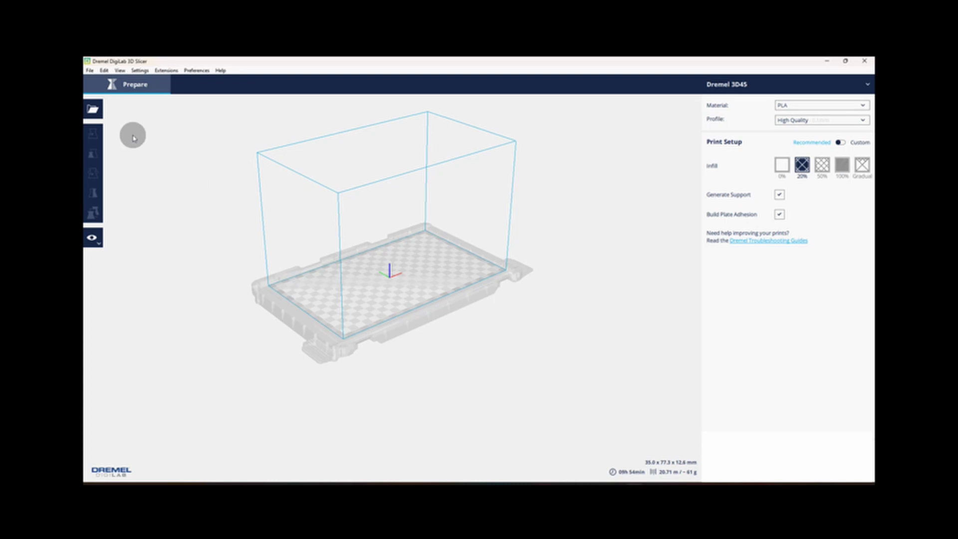
# Load 'Bag clip - Geo (3)' from the Dremel folder onto the build plate
pyautogui.click(93, 110)
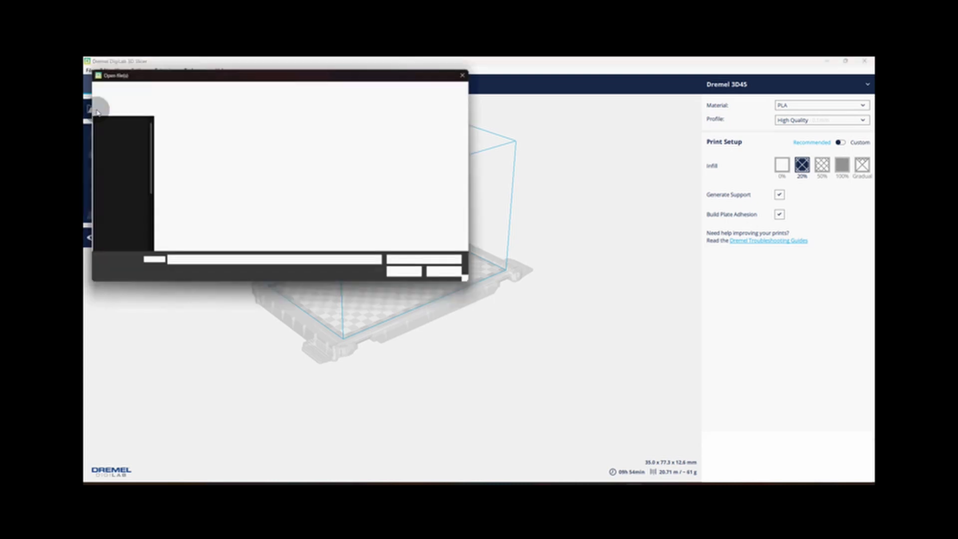
pyautogui.click(190, 133)
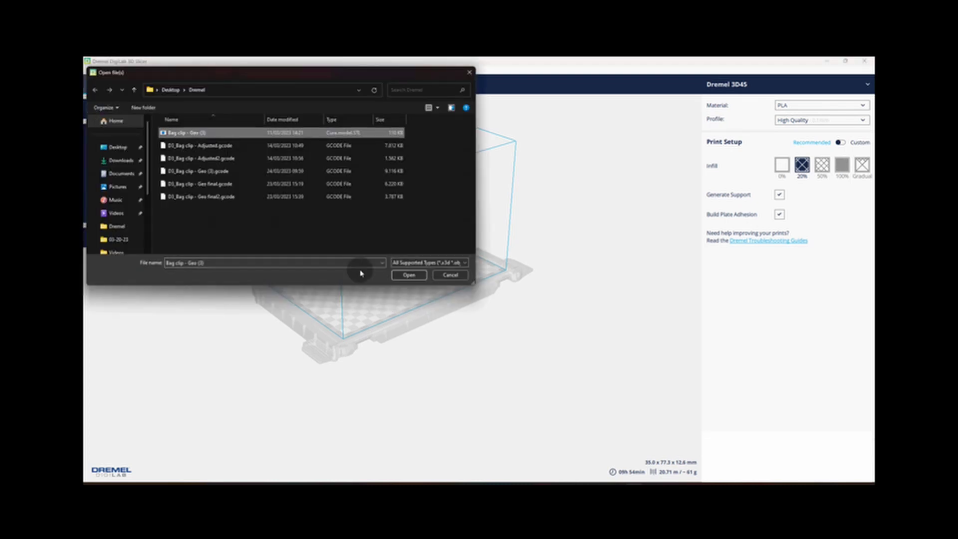
pyautogui.click(408, 275)
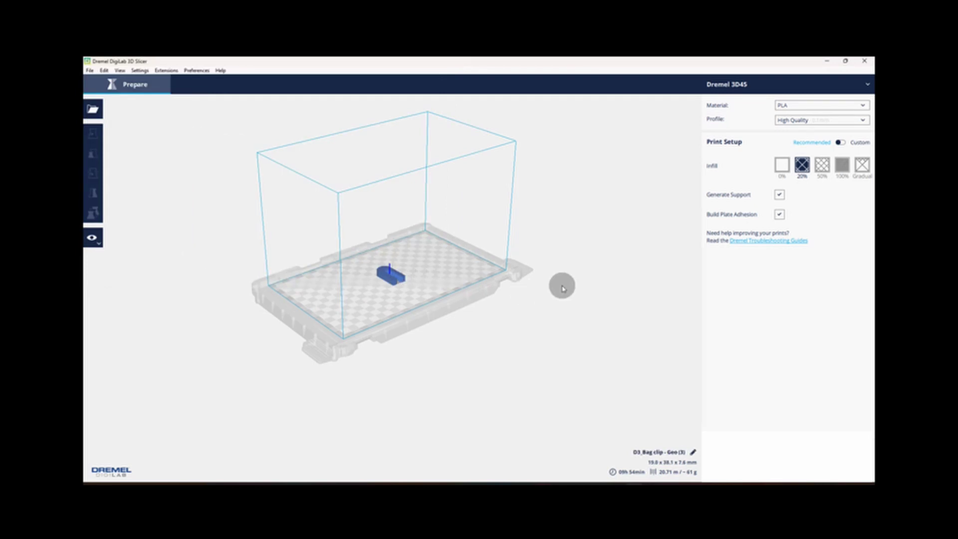
pyautogui.scroll(2, 561, 287)
pyautogui.scroll(2, 562, 288)
pyautogui.scroll(2, 562, 288)
pyautogui.scroll(2, 562, 287)
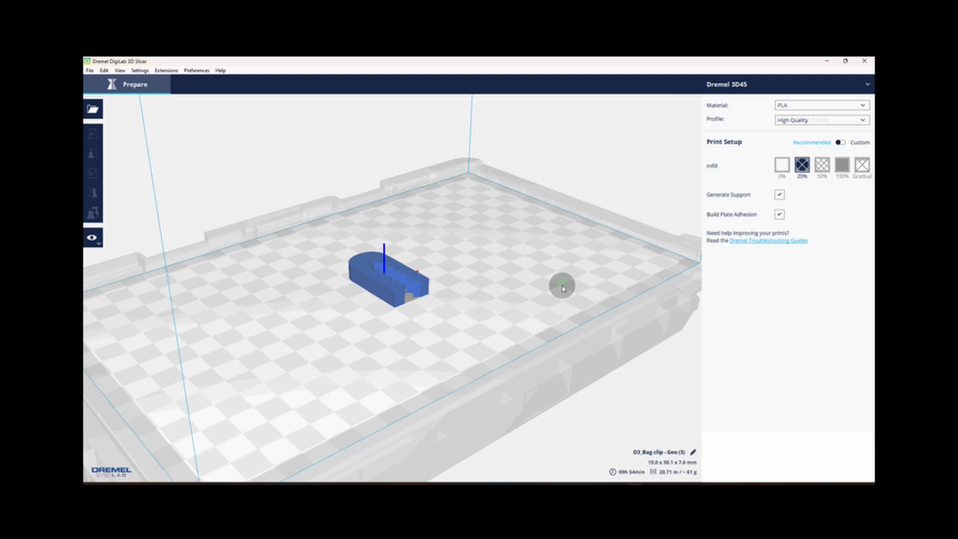
pyautogui.scroll(-2, 562, 287)
pyautogui.scroll(-2, 561, 287)
pyautogui.scroll(-2, 561, 287)
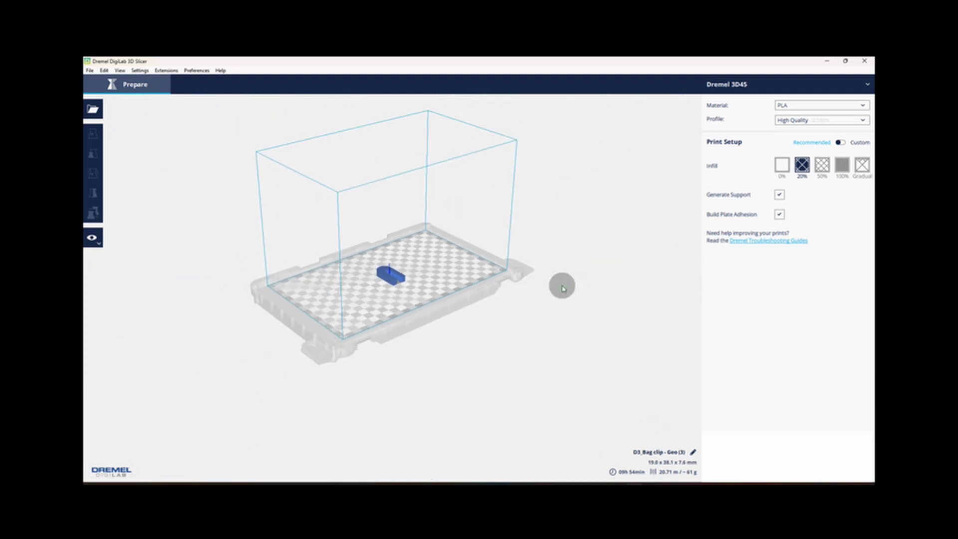
pyautogui.scroll(2, 562, 287)
pyautogui.scroll(-2, 562, 288)
pyautogui.scroll(-2, 562, 287)
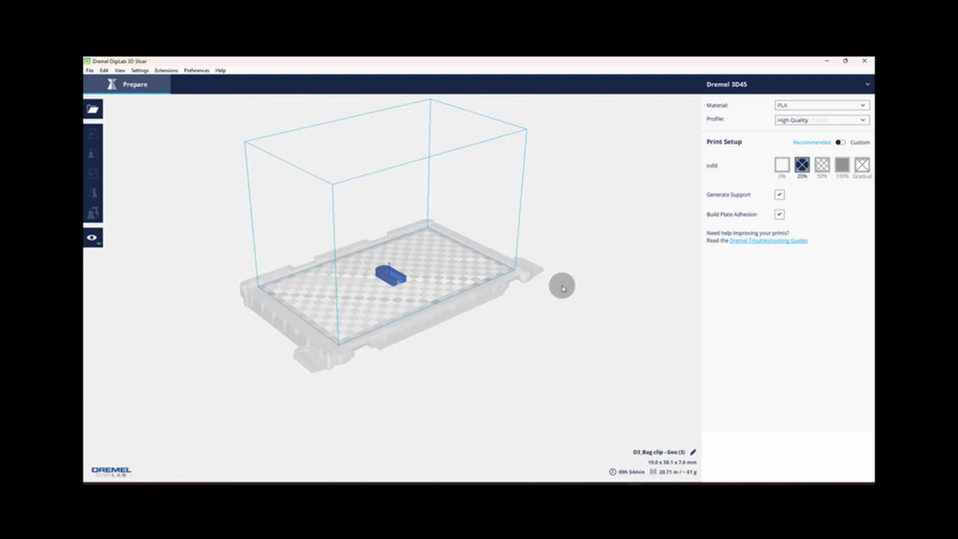
pyautogui.moveTo(580, 289)
pyautogui.mouseDown(button='right')
pyautogui.moveTo(577, 219)
pyautogui.moveTo(568, 284)
pyautogui.moveTo(560, 211)
pyautogui.moveTo(557, 255)
pyautogui.moveTo(541, 284)
pyautogui.moveTo(558, 306)
pyautogui.moveTo(531, 307)
pyautogui.mouseUp(button='right')
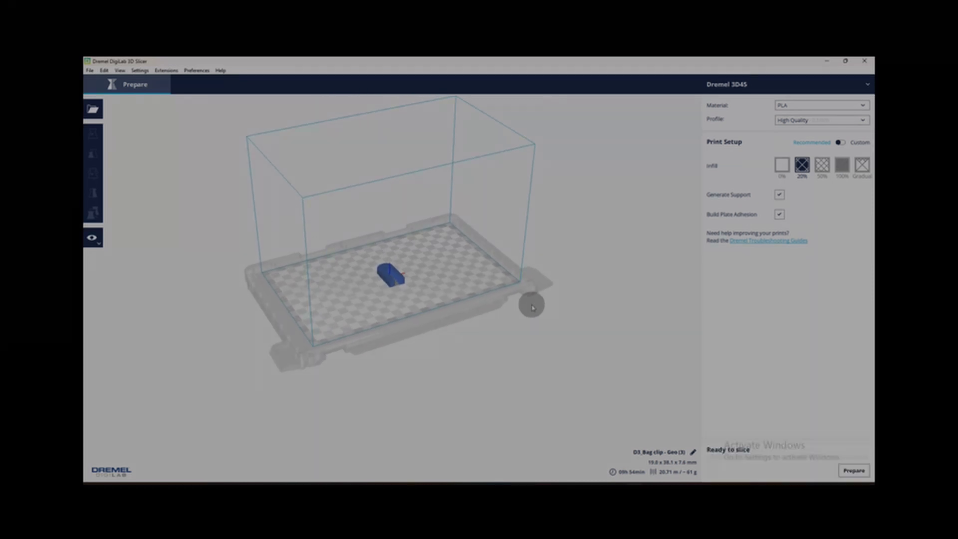
# Drag the bag clip around, then set its position to X -25, Y 25
pyautogui.click(387, 273)
pyautogui.moveTo(391, 197); pyautogui.dragTo(395, 161)
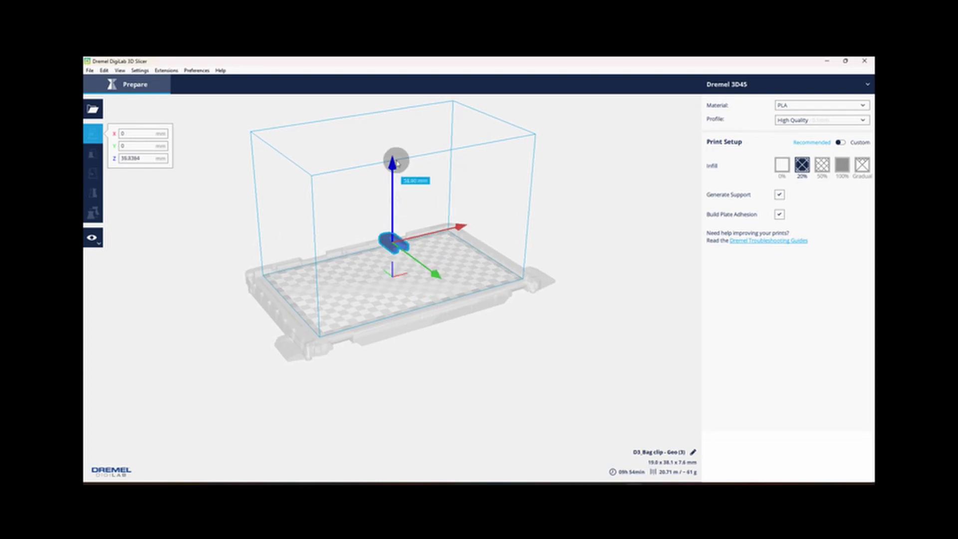
pyautogui.moveTo(460, 267)
pyautogui.mouseDown()
pyautogui.moveTo(502, 249)
pyautogui.moveTo(419, 270)
pyautogui.moveTo(470, 268)
pyautogui.mouseUp()
pyautogui.moveTo(434, 324)
pyautogui.mouseDown()
pyautogui.moveTo(426, 298)
pyautogui.moveTo(456, 325)
pyautogui.mouseUp()
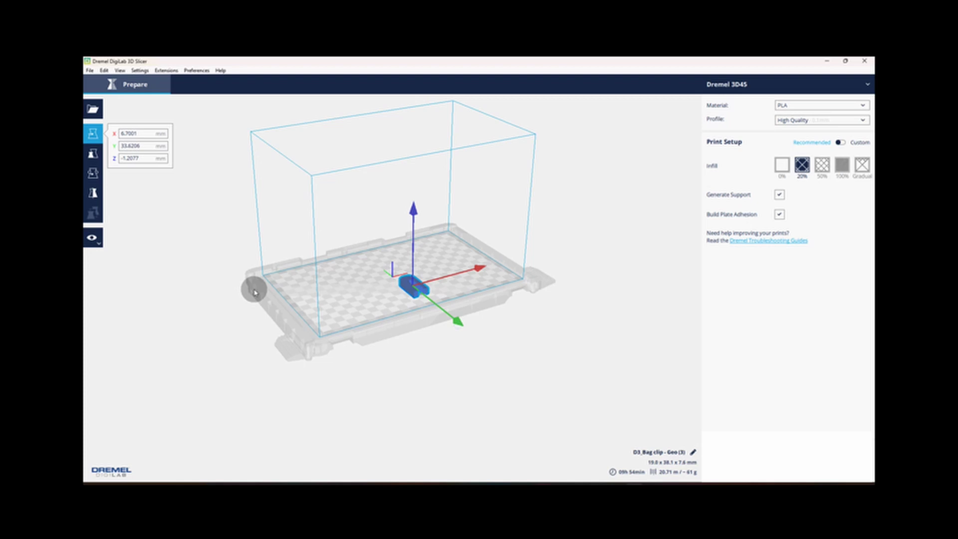
pyautogui.click(140, 133)
pyautogui.moveTo(137, 145)
pyautogui.mouseDown()
pyautogui.moveTo(120, 146)
pyautogui.moveTo(111, 134)
pyautogui.mouseUp()
pyautogui.write('-25')
pyautogui.press('Return')
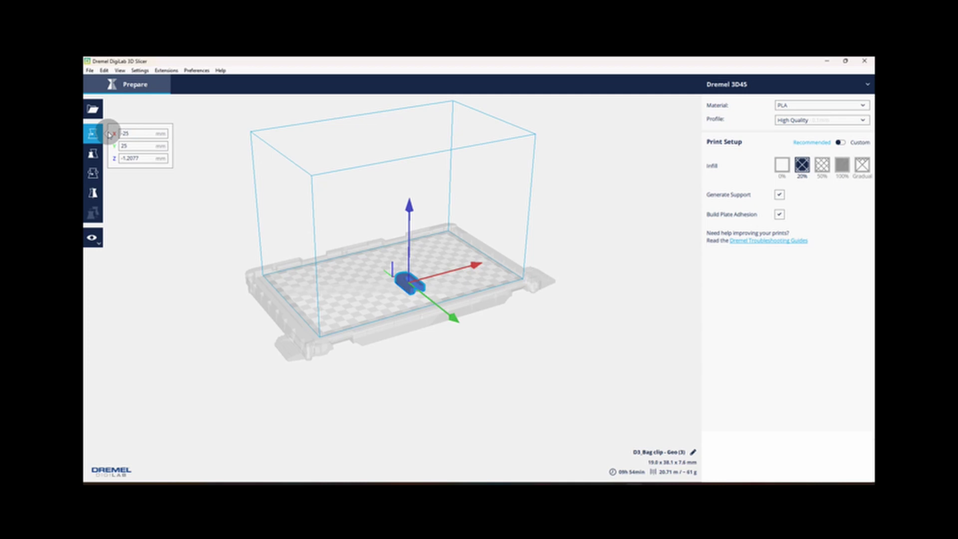
pyautogui.press('Return')
# Reselect the bag clip and center it on the plate at X 0, Y 0
pyautogui.click(199, 274)
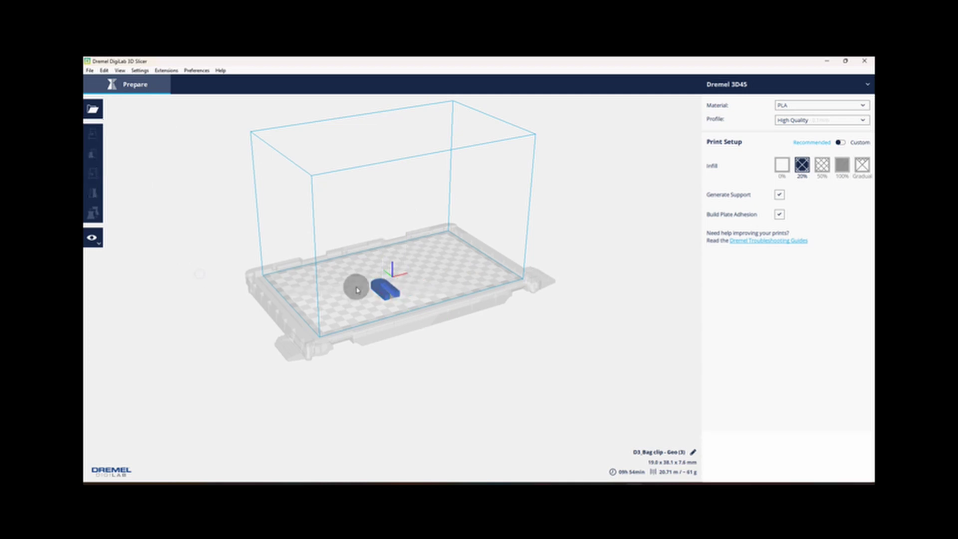
pyautogui.click(357, 290)
pyautogui.rightClick(390, 270)
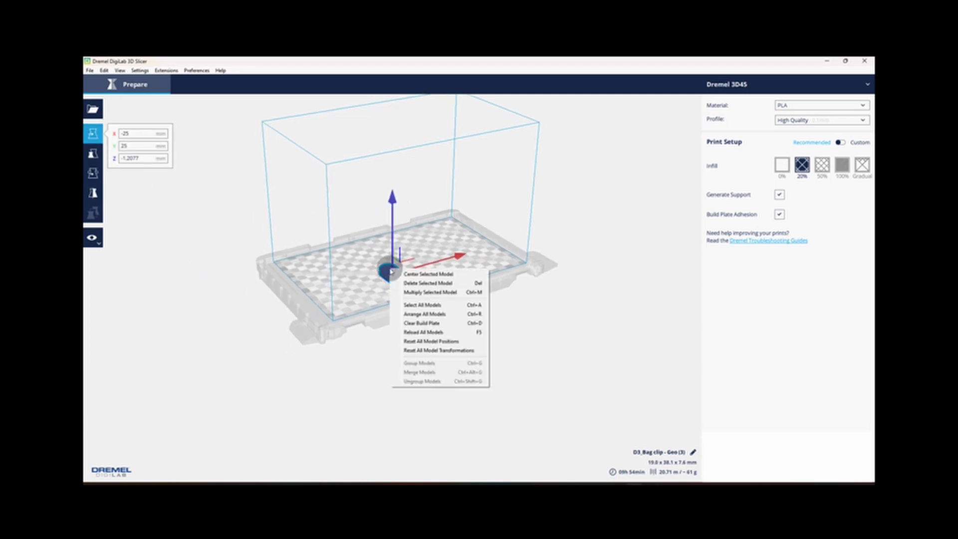
pyautogui.click(470, 275)
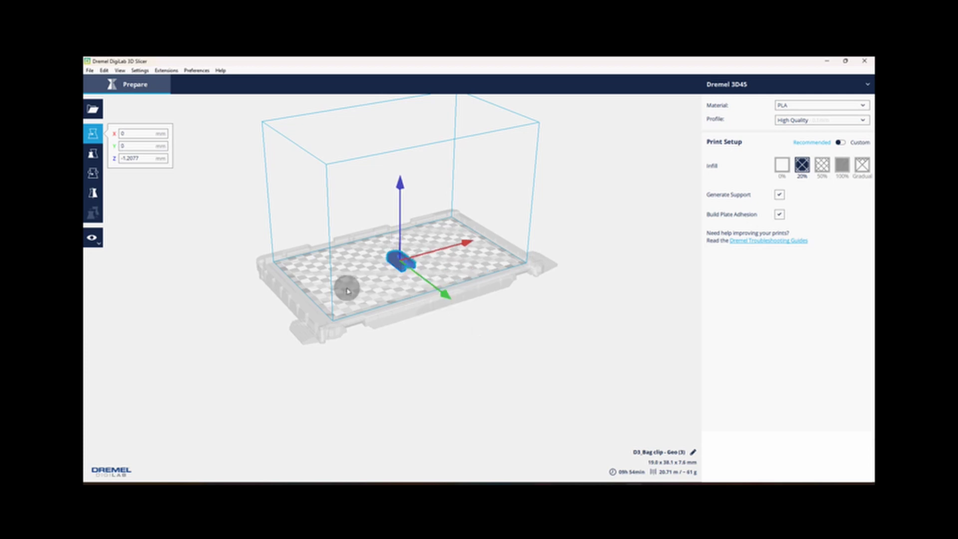
# Scale the clip uniformly to 162.4%, then stretch X alone to 35.6 × 61.9 × 12.4 mm
pyautogui.click(93, 153)
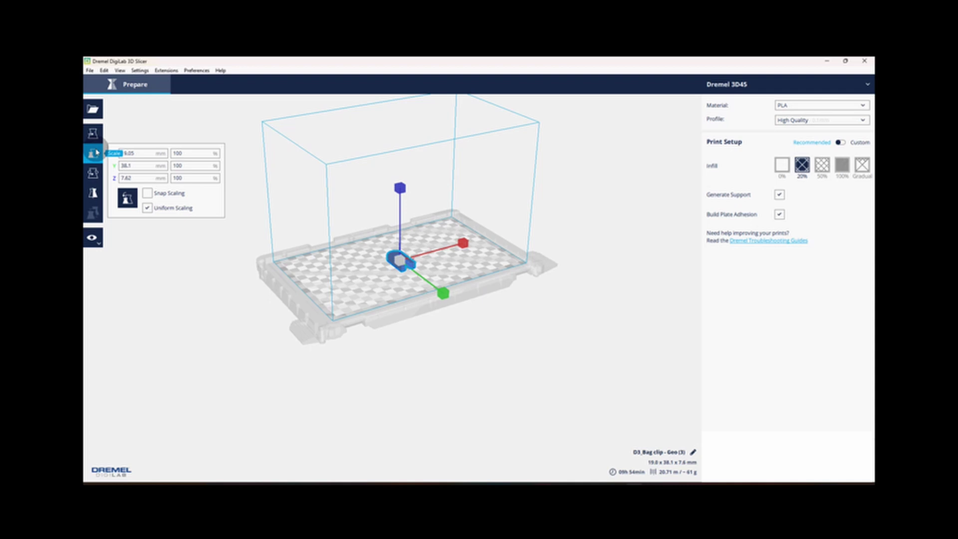
pyautogui.moveTo(399, 187); pyautogui.dragTo(400, 181)
pyautogui.scroll(2, 452, 223)
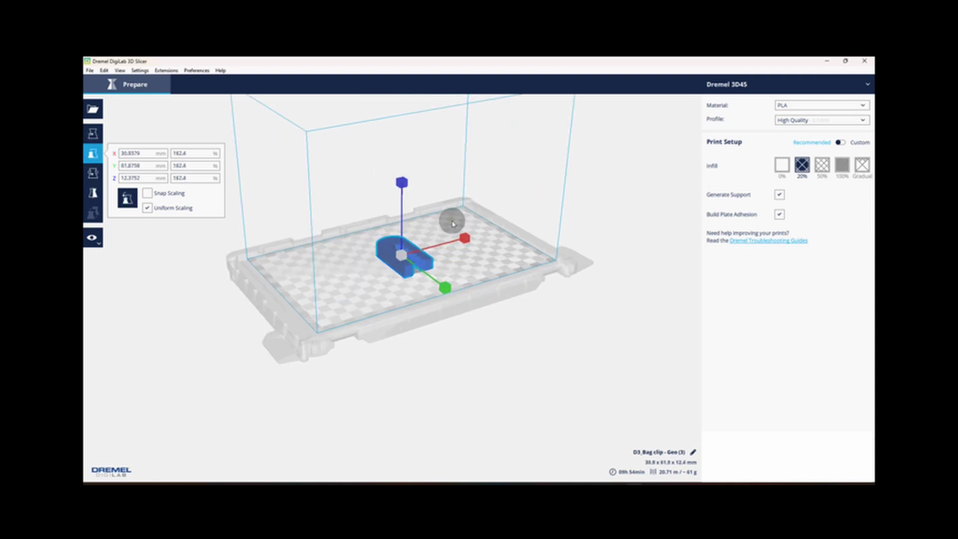
pyautogui.moveTo(563, 291); pyautogui.dragTo(562, 309, button='right')
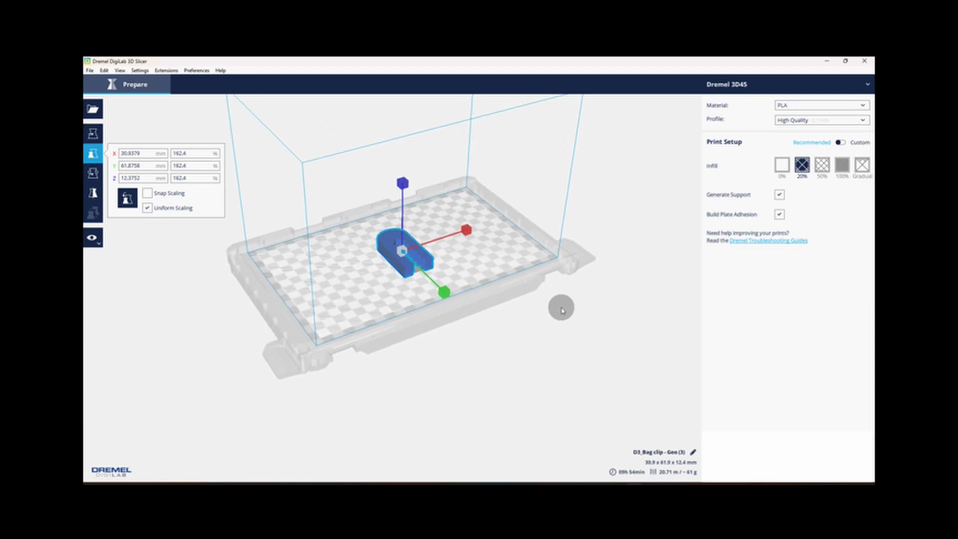
pyautogui.click(148, 208)
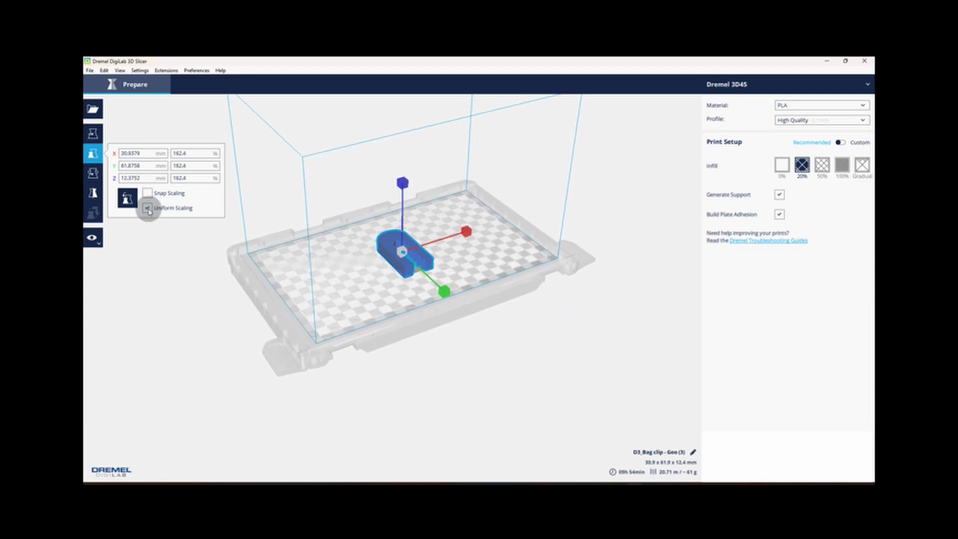
pyautogui.moveTo(465, 232)
pyautogui.mouseDown()
pyautogui.moveTo(481, 230)
pyautogui.moveTo(469, 230)
pyautogui.mouseUp()
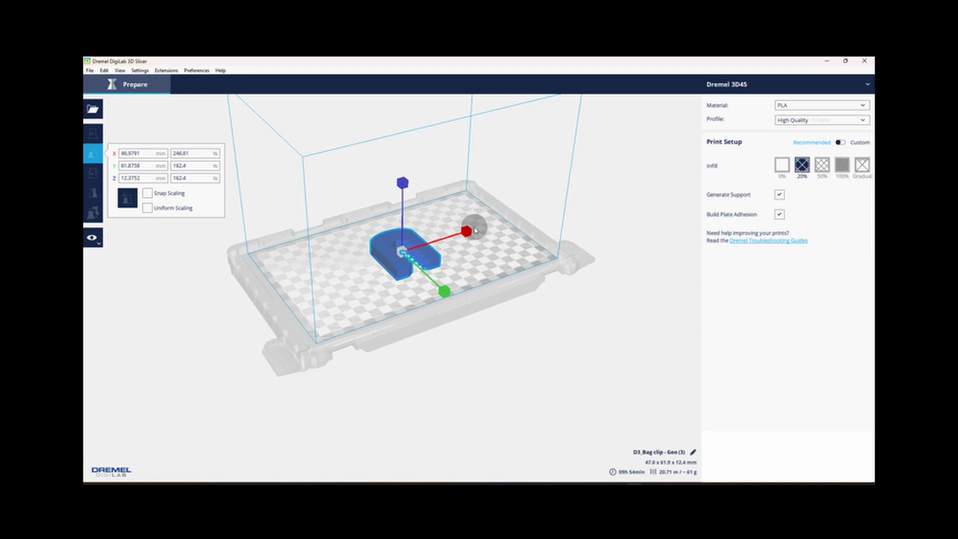
# Rotate the bag clip upright, then lay it flat and reset its rotation
pyautogui.click(93, 173)
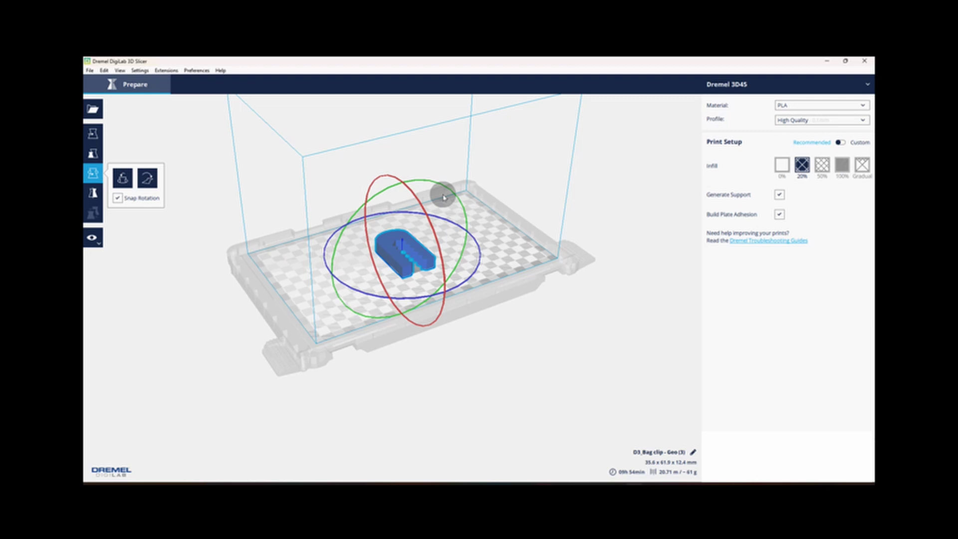
pyautogui.moveTo(447, 190); pyautogui.dragTo(451, 280)
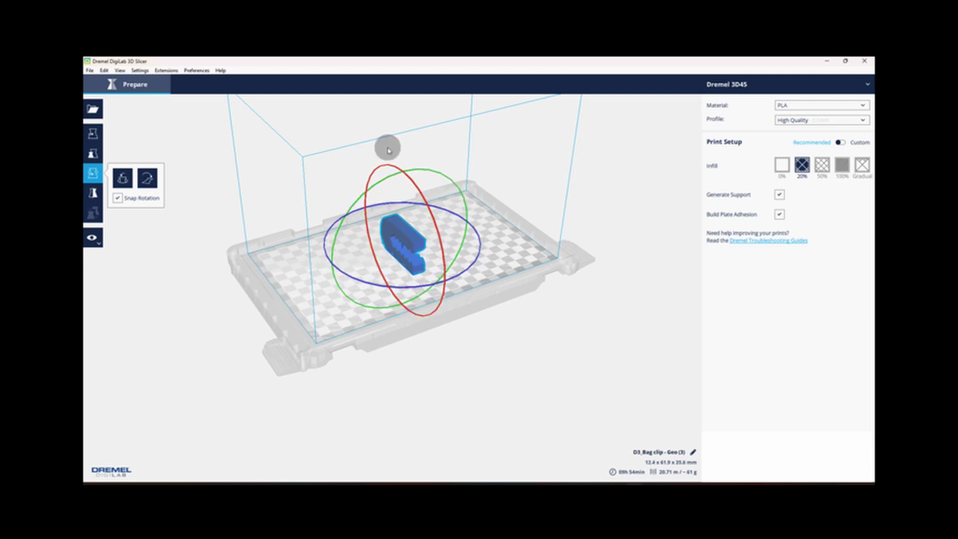
pyautogui.moveTo(391, 168)
pyautogui.mouseDown()
pyautogui.moveTo(437, 278)
pyautogui.moveTo(430, 303)
pyautogui.mouseUp()
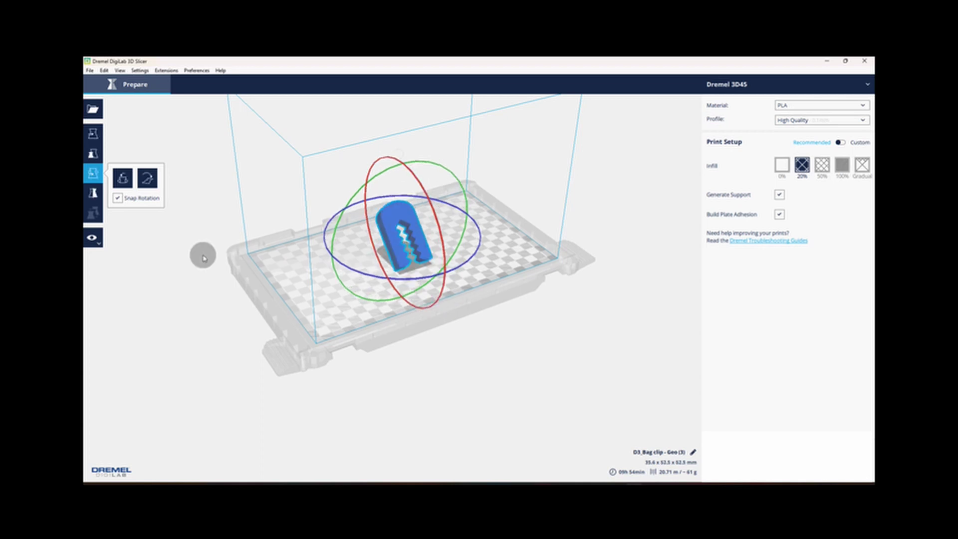
pyautogui.click(149, 182)
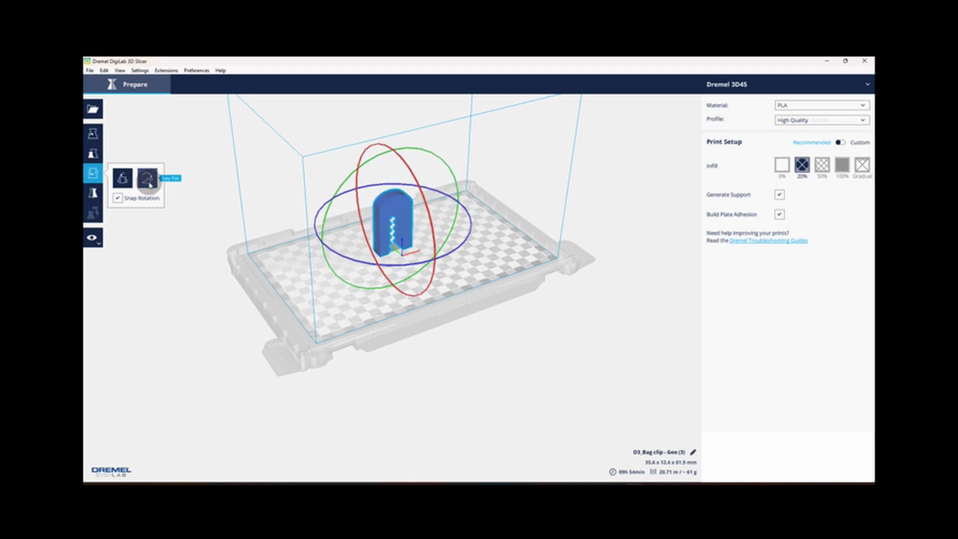
pyautogui.click(124, 178)
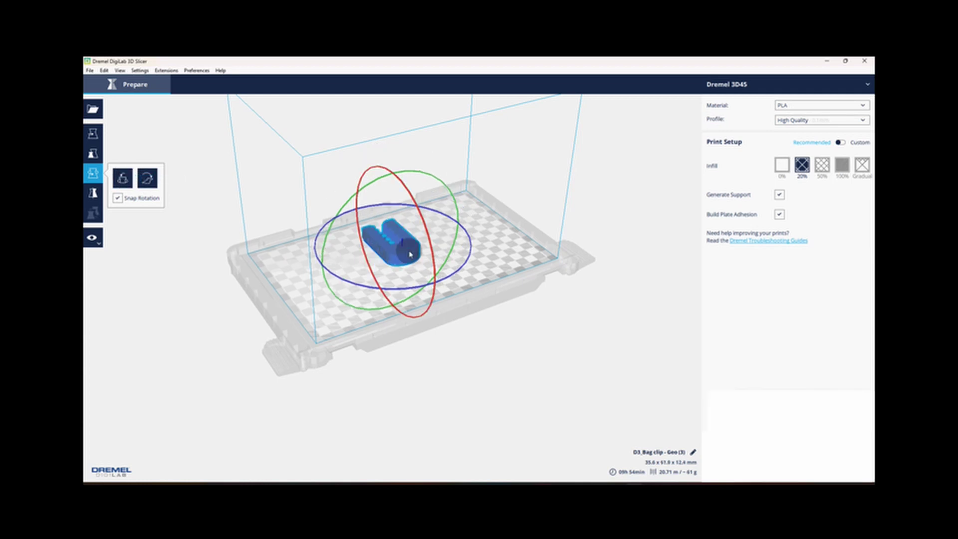
# Mirror the bag clip along the green axis
pyautogui.click(93, 194)
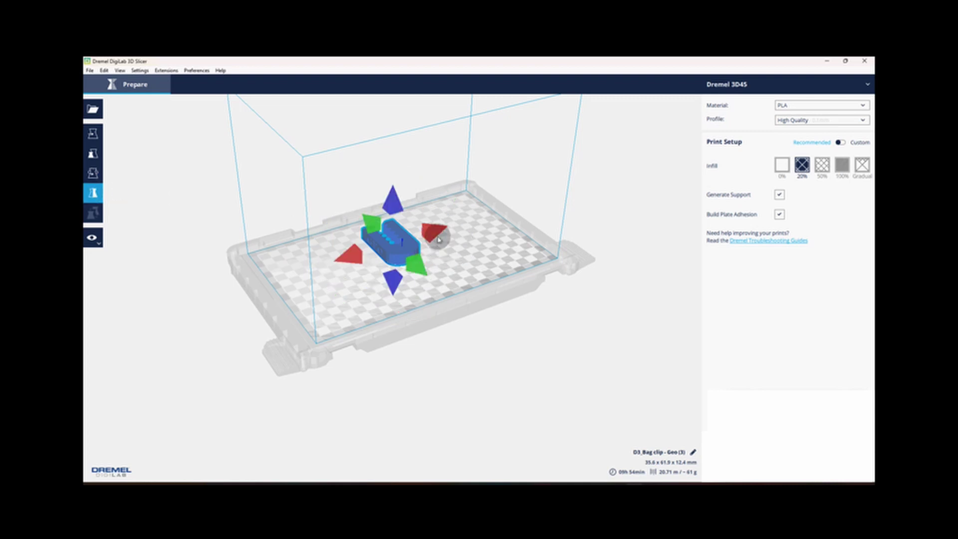
pyautogui.moveTo(495, 333); pyautogui.dragTo(541, 322, button='right')
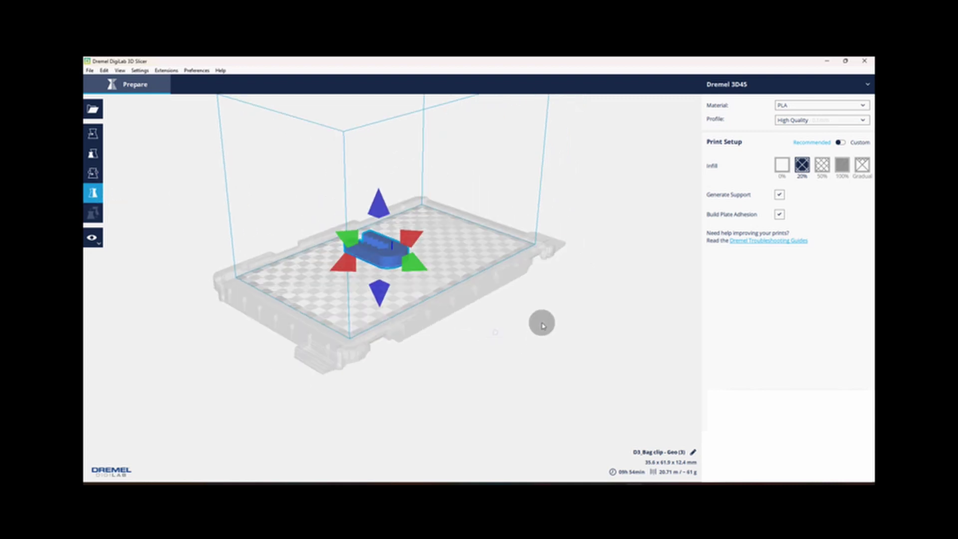
pyautogui.click(419, 267)
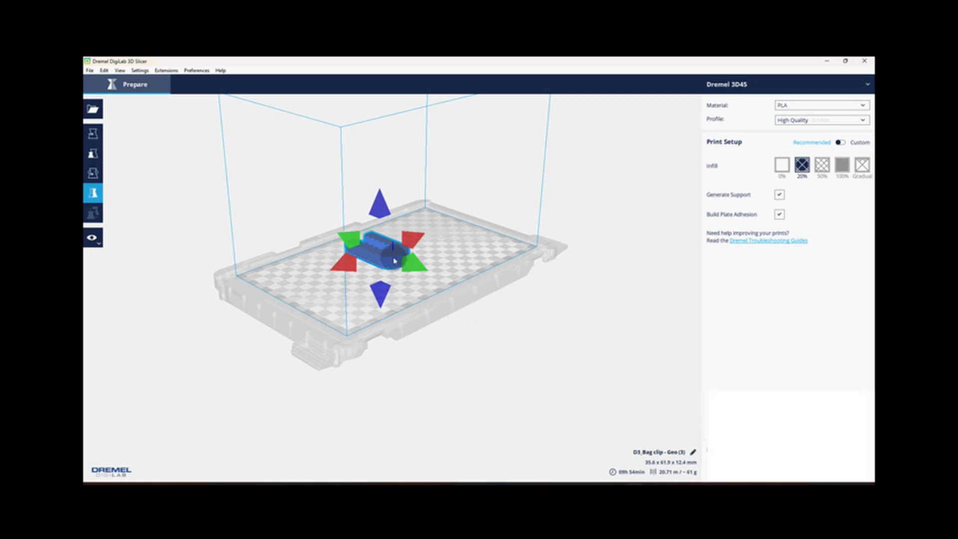
# Multiply the selected bag clip so three copies exist
pyautogui.rightClick(394, 260)
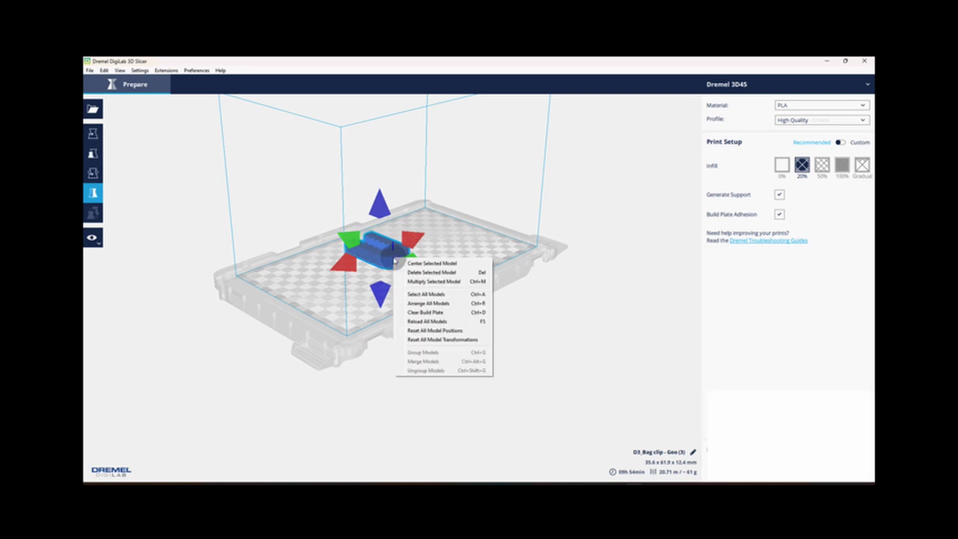
pyautogui.click(469, 283)
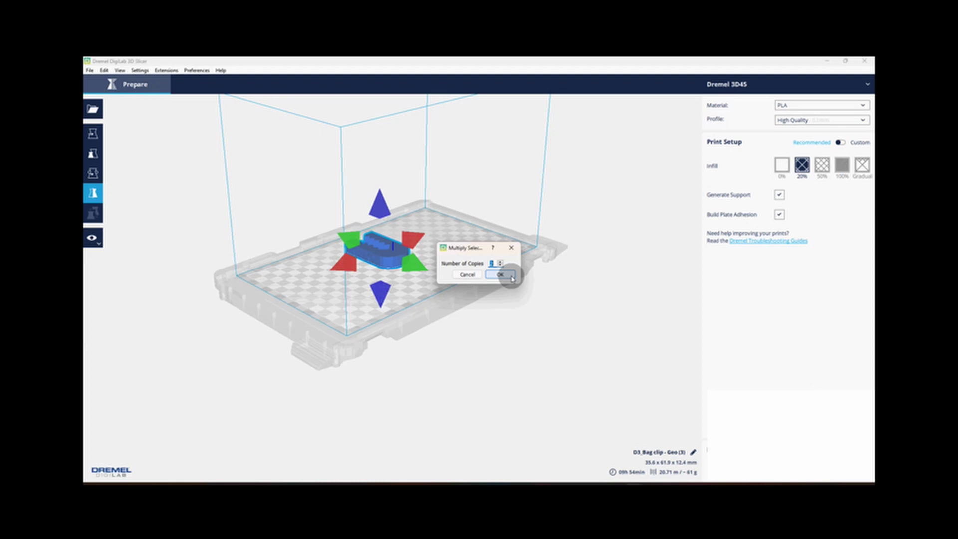
pyautogui.click(501, 275)
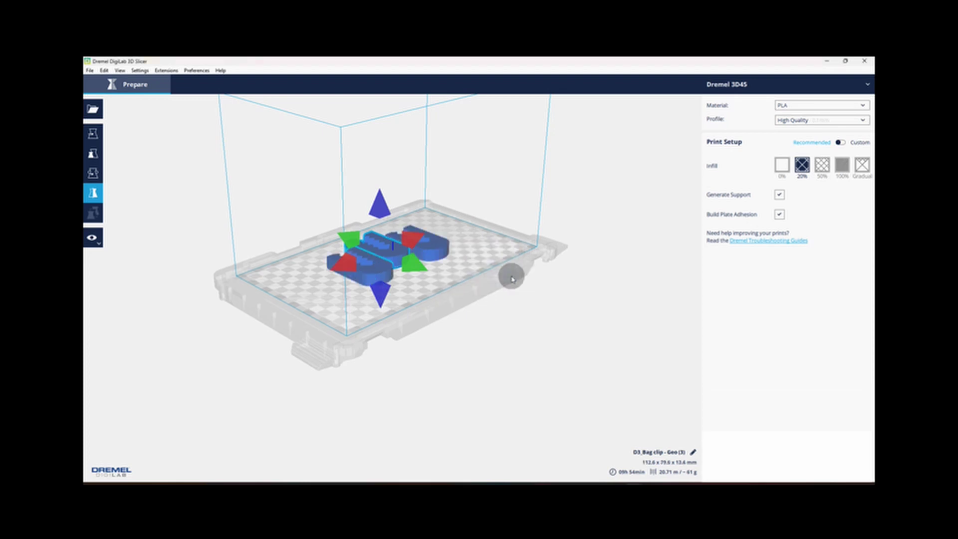
# Spread the three clips apart across the plate, about 190.4 × 68.3 mm overall
pyautogui.click(96, 135)
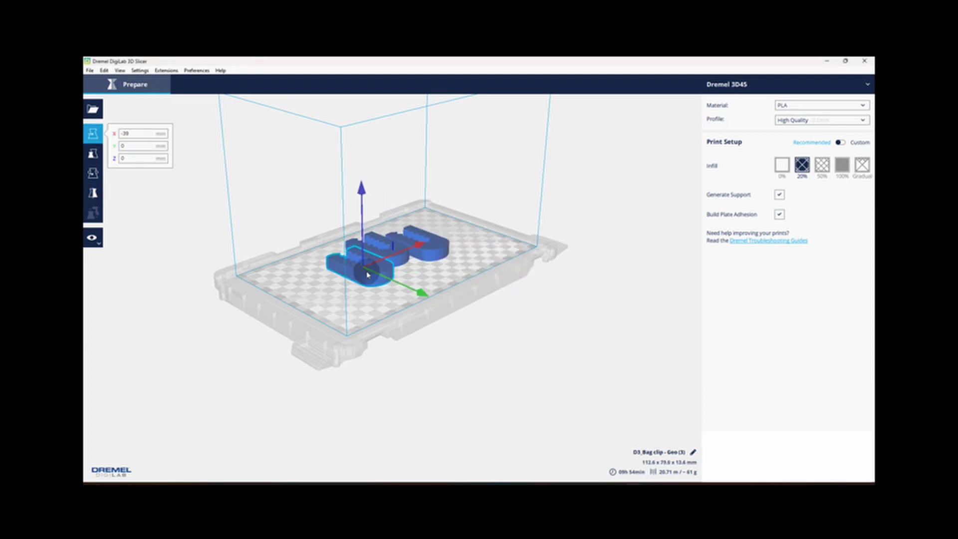
pyautogui.moveTo(320, 288); pyautogui.dragTo(378, 297)
pyautogui.click(487, 242)
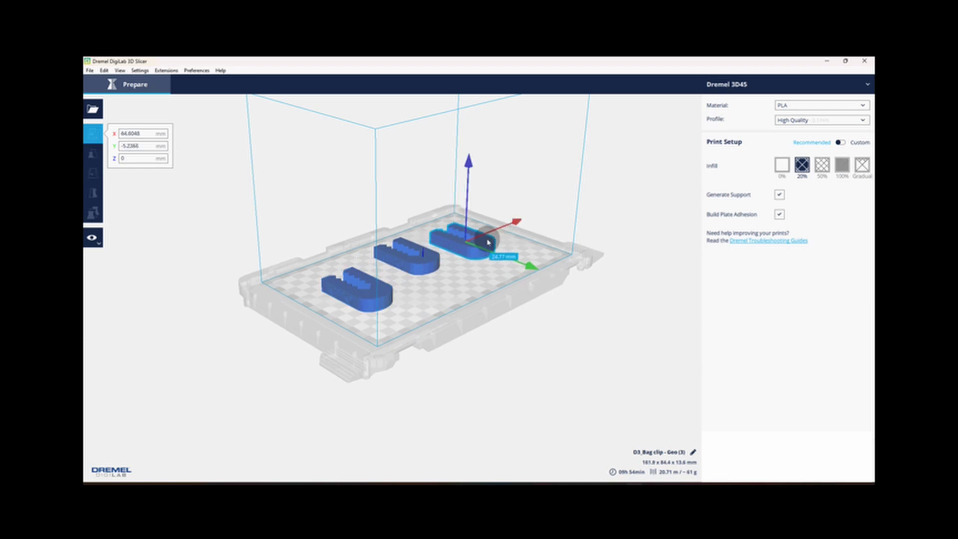
pyautogui.click(321, 297)
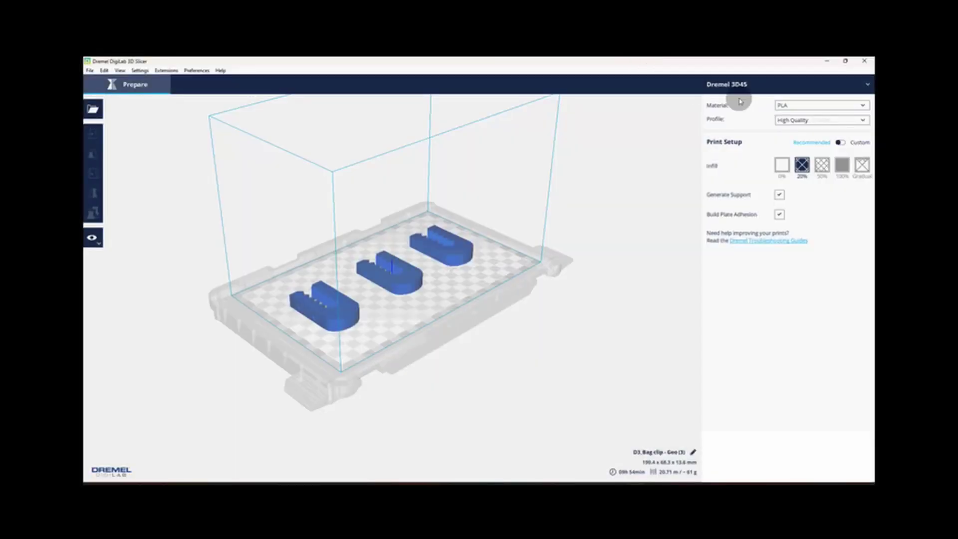
pyautogui.click(869, 87)
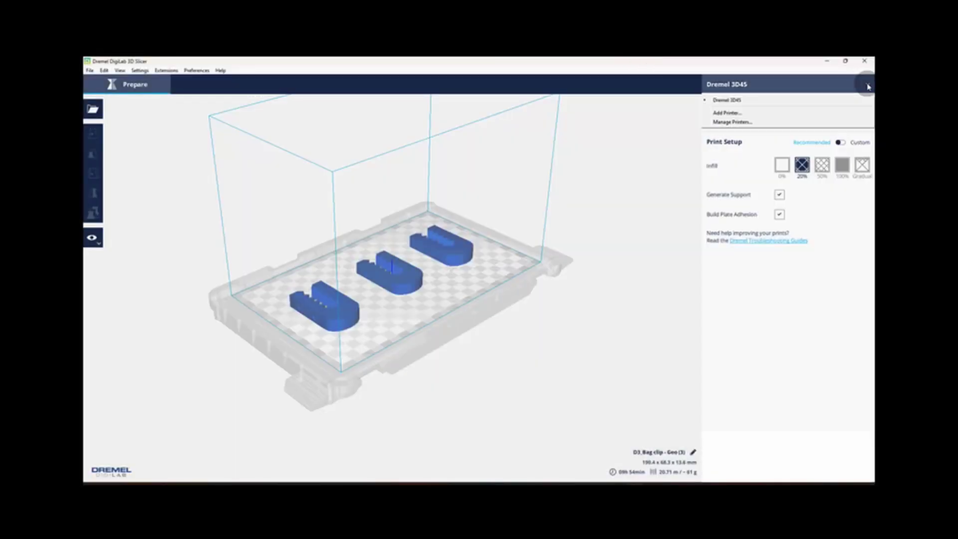
pyautogui.click(786, 112)
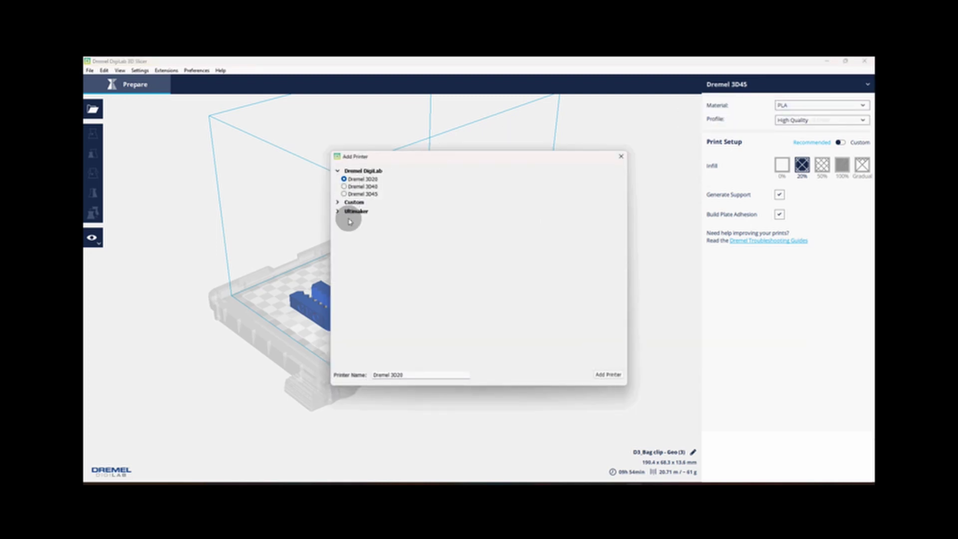
pyautogui.click(620, 156)
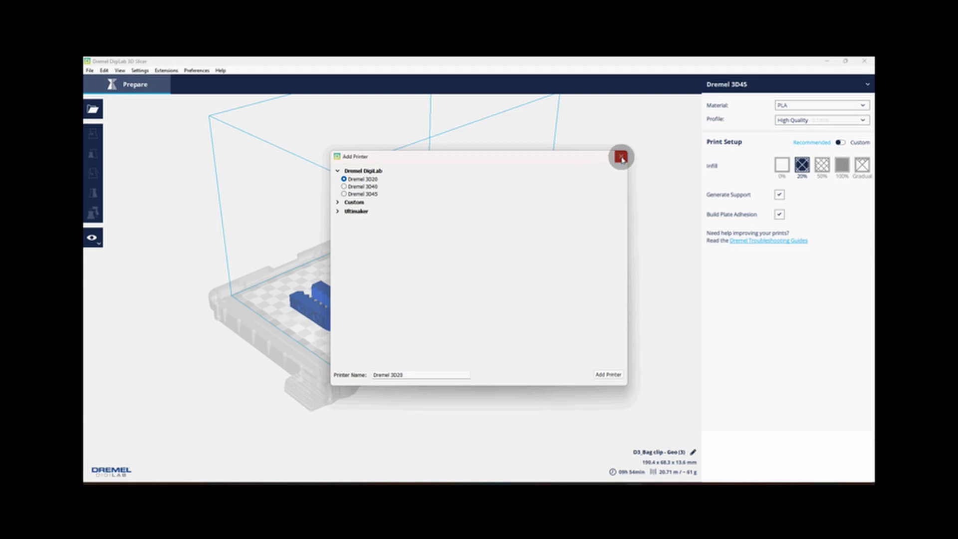
pyautogui.click(854, 104)
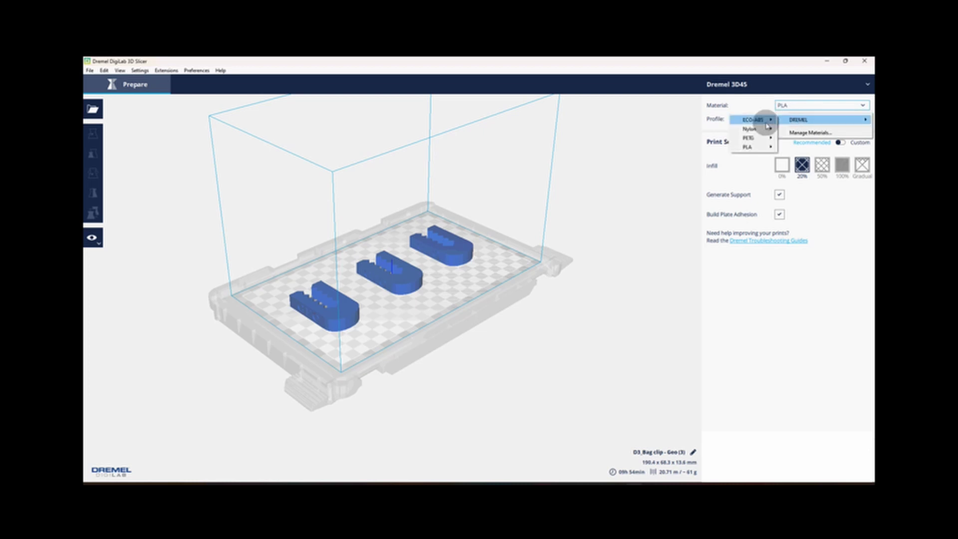
pyautogui.moveTo(822, 119)
pyautogui.moveTo(750, 138)
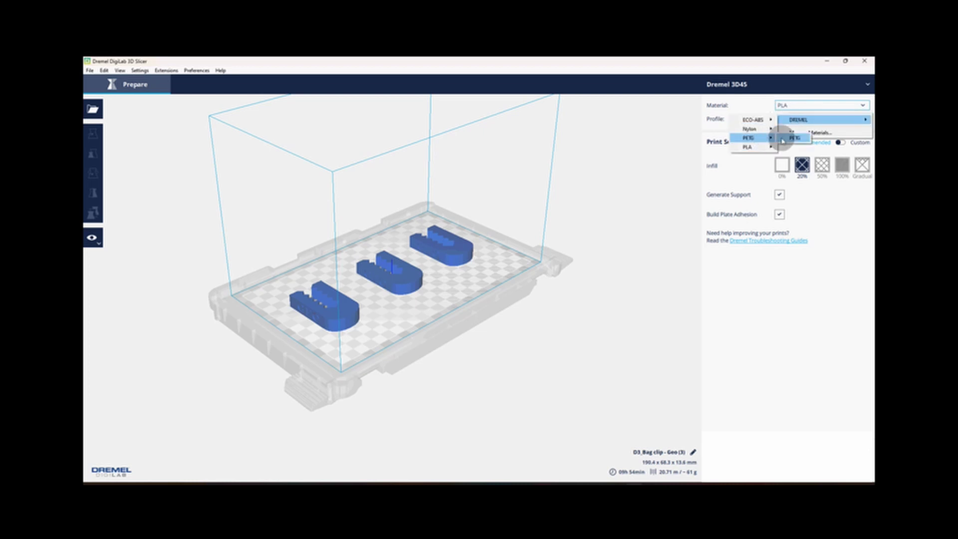
pyautogui.click(783, 139)
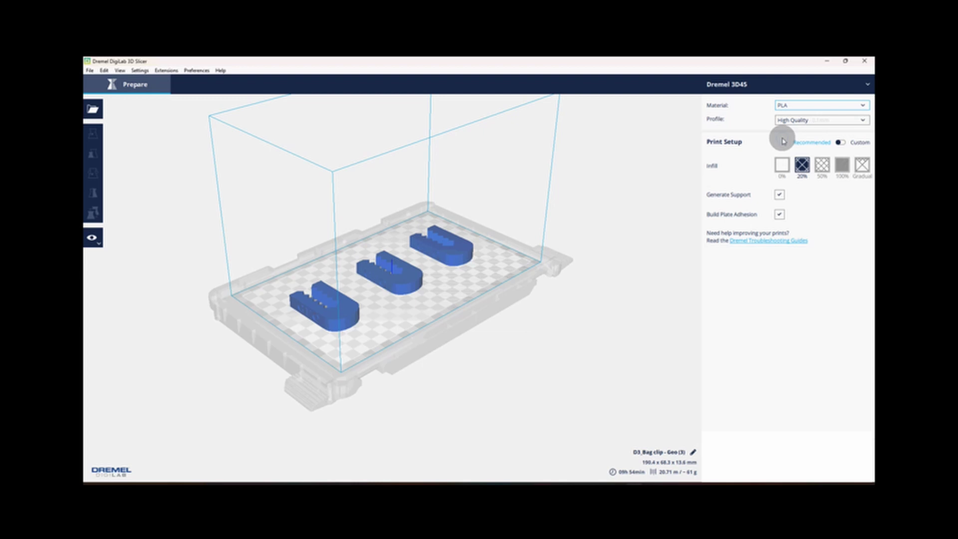
pyautogui.click(798, 107)
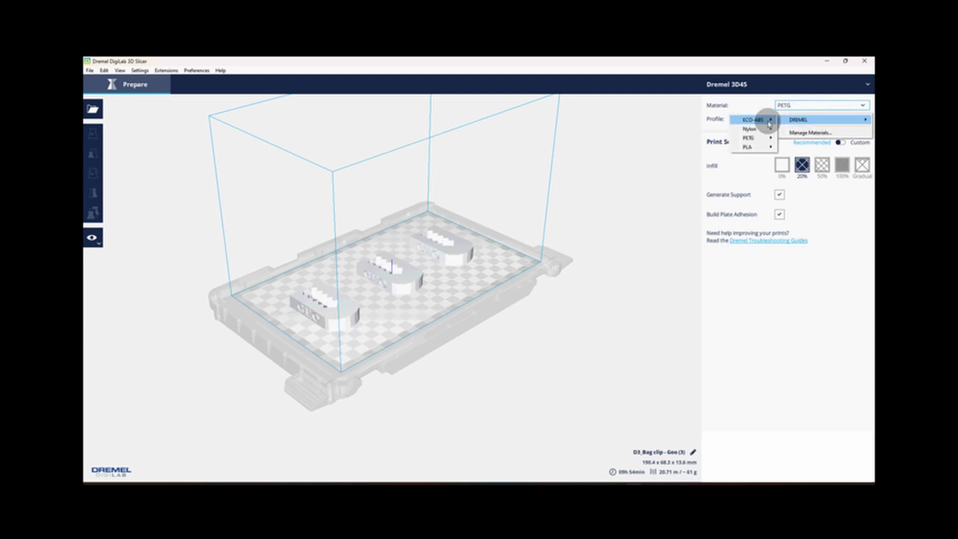
pyautogui.moveTo(747, 147)
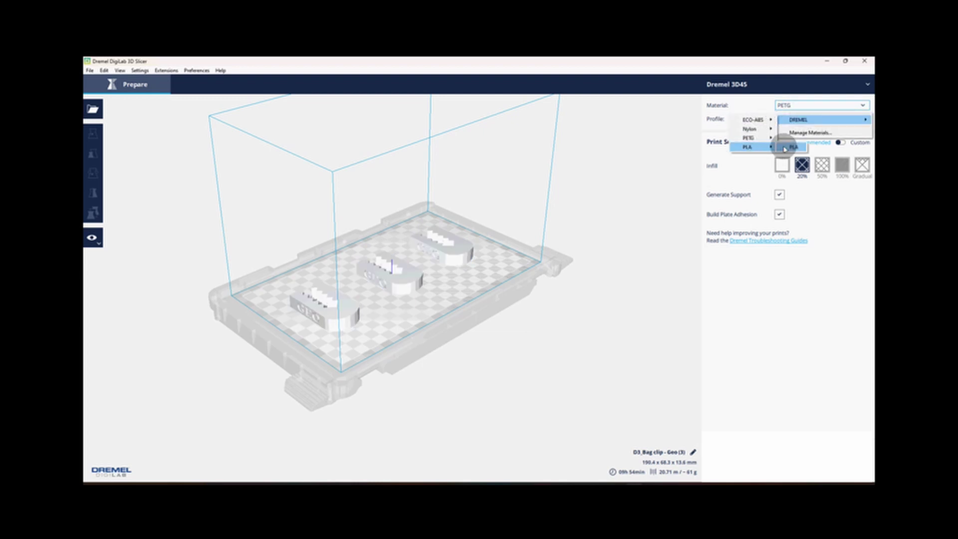
# Set material to PLA and cycle the profile via High Speed back to High Quality - 0.1mm
pyautogui.click(785, 148)
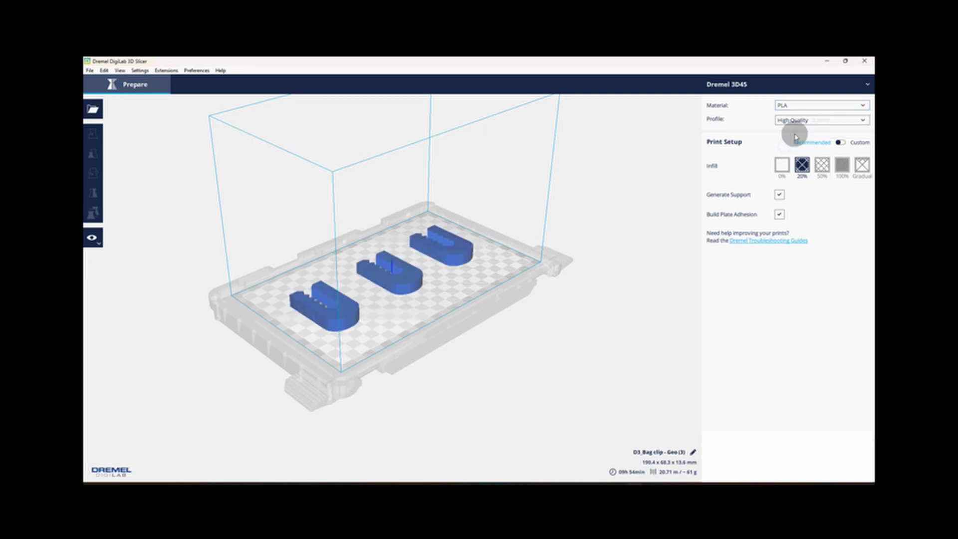
pyautogui.click(840, 121)
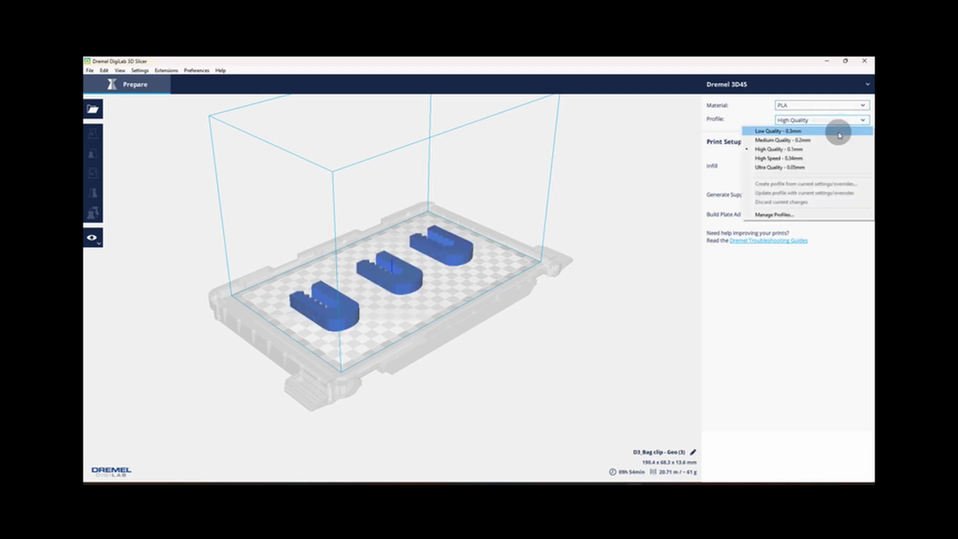
pyautogui.click(839, 141)
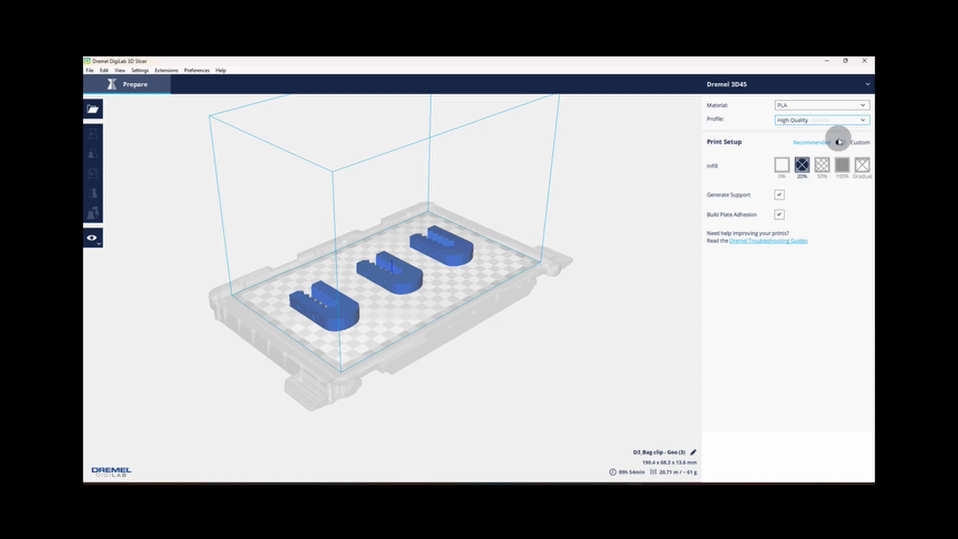
pyautogui.click(841, 122)
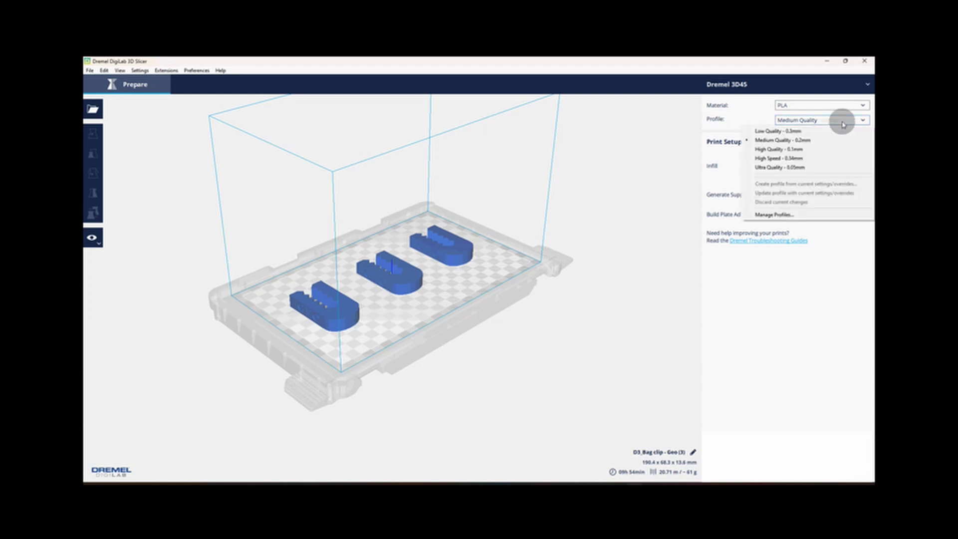
pyautogui.click(841, 158)
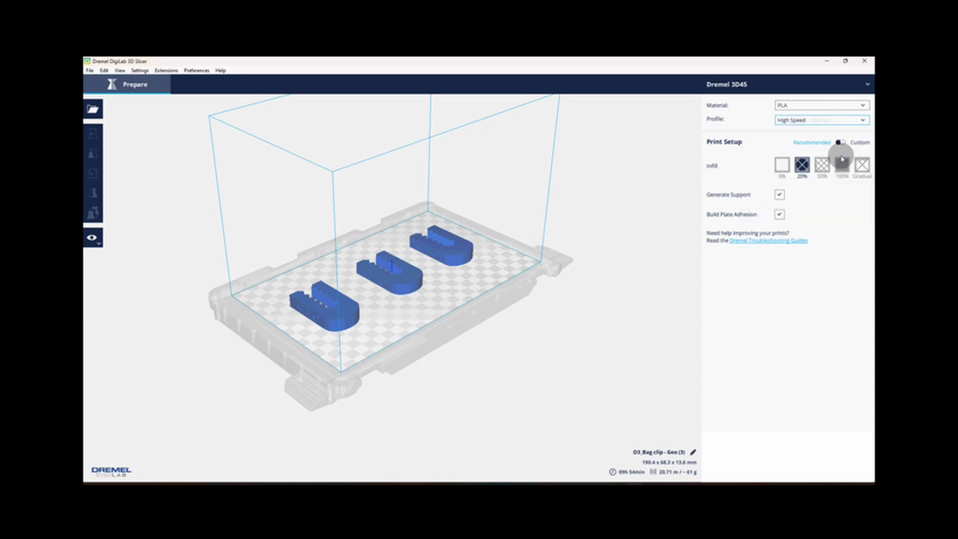
pyautogui.click(833, 120)
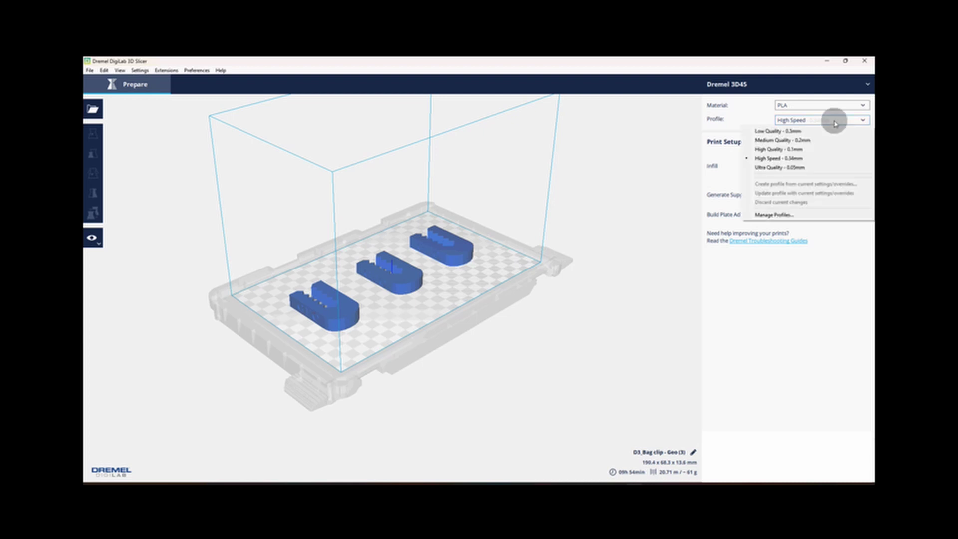
pyautogui.click(832, 149)
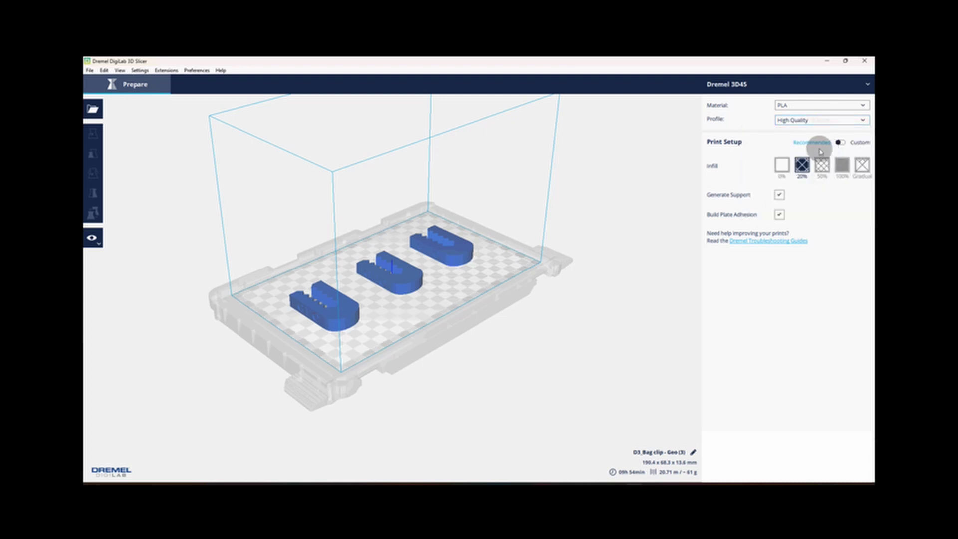
pyautogui.moveTo(781, 165)
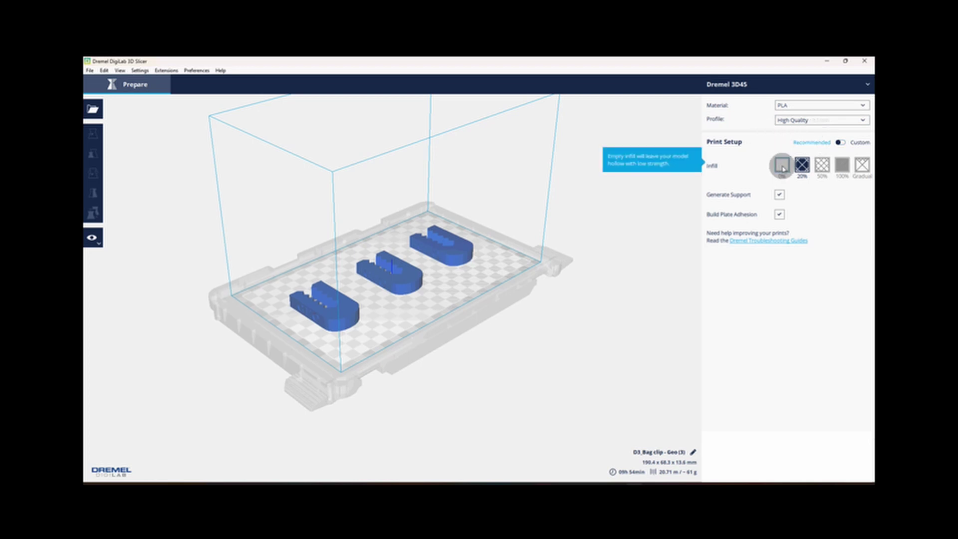
pyautogui.click(783, 169)
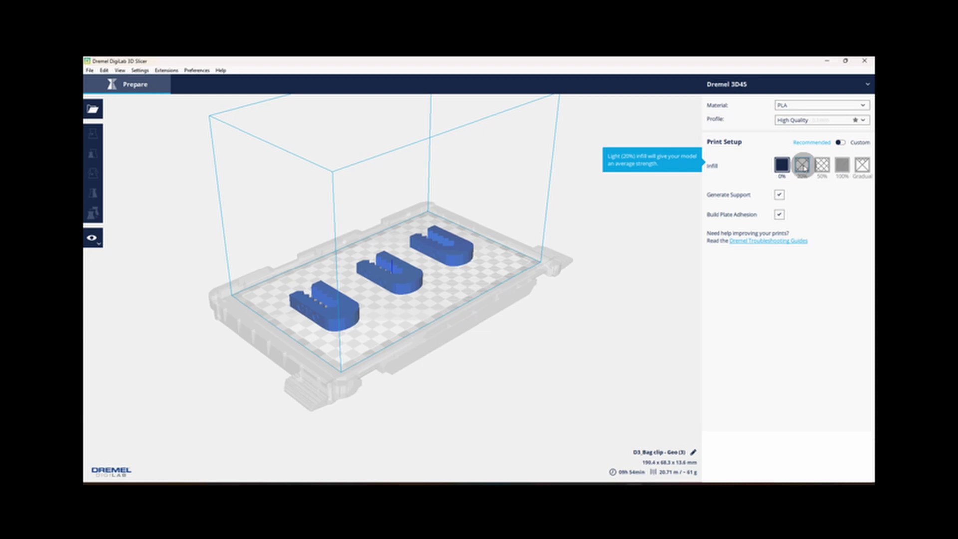
pyautogui.click(803, 166)
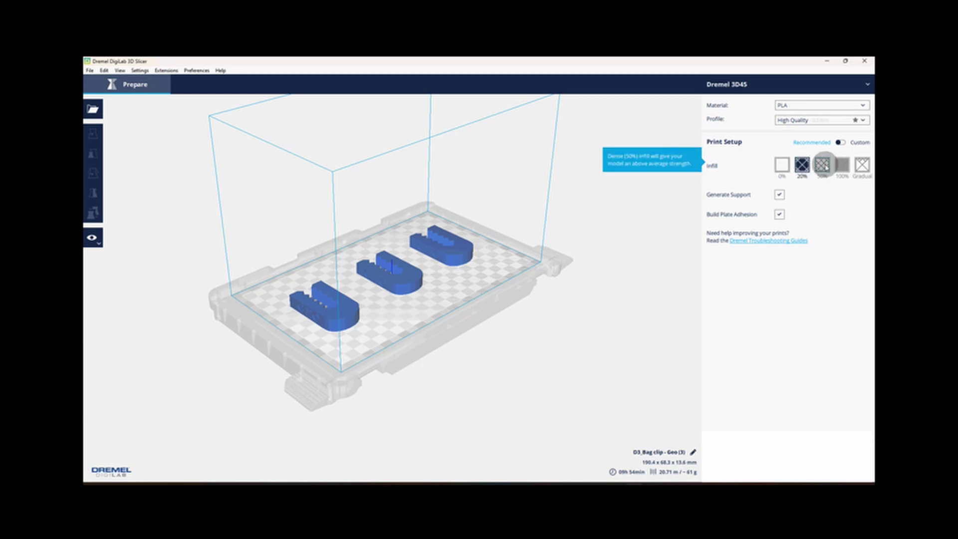
pyautogui.click(823, 165)
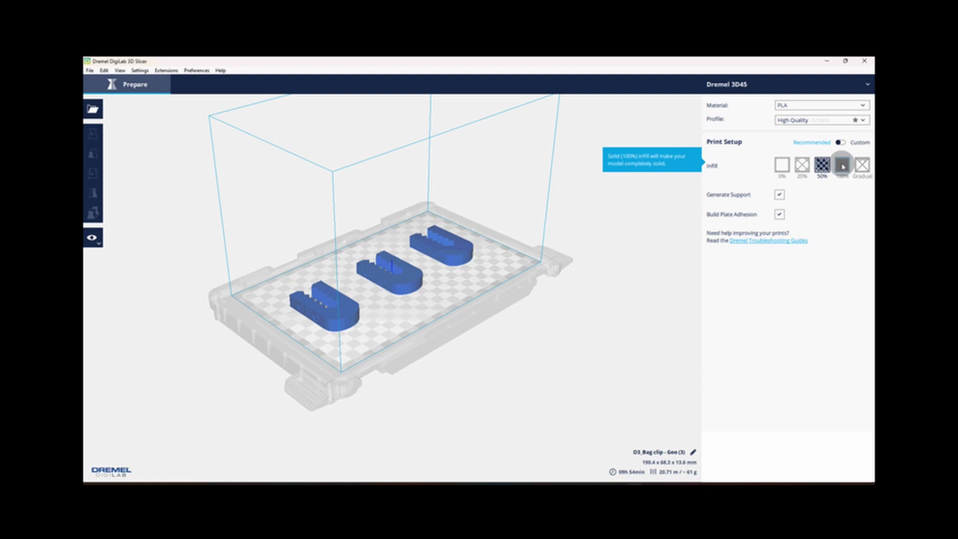
pyautogui.click(842, 166)
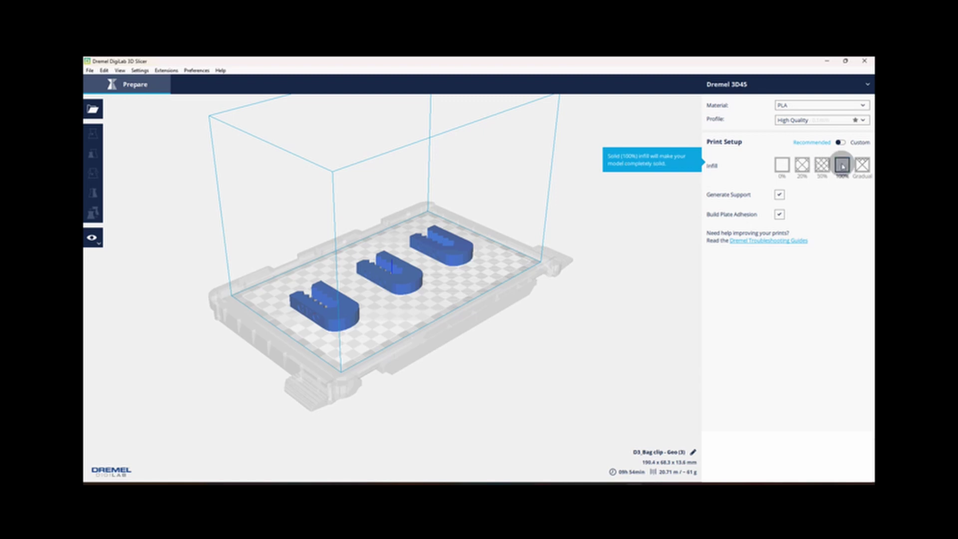
pyautogui.click(802, 166)
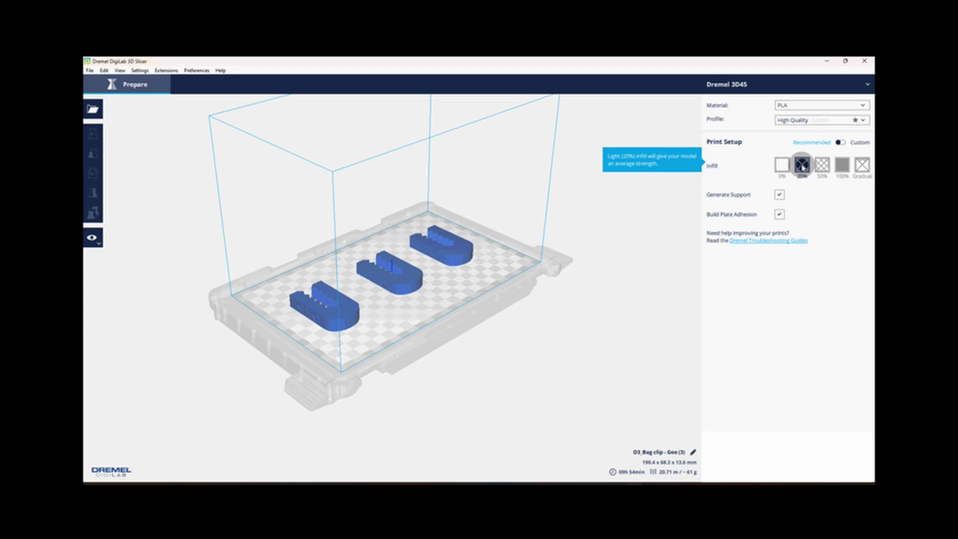
pyautogui.moveTo(779, 195)
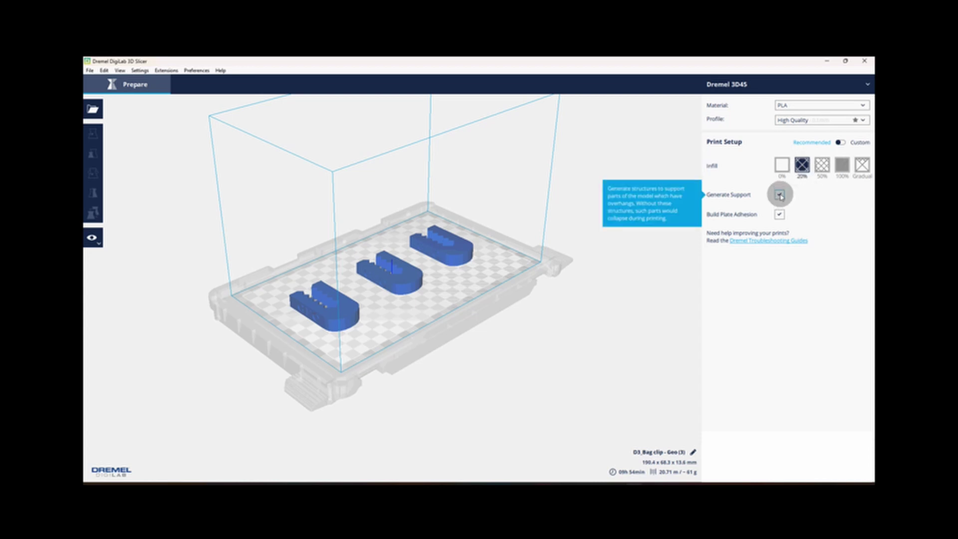
pyautogui.click(780, 196)
pyautogui.click(780, 196)
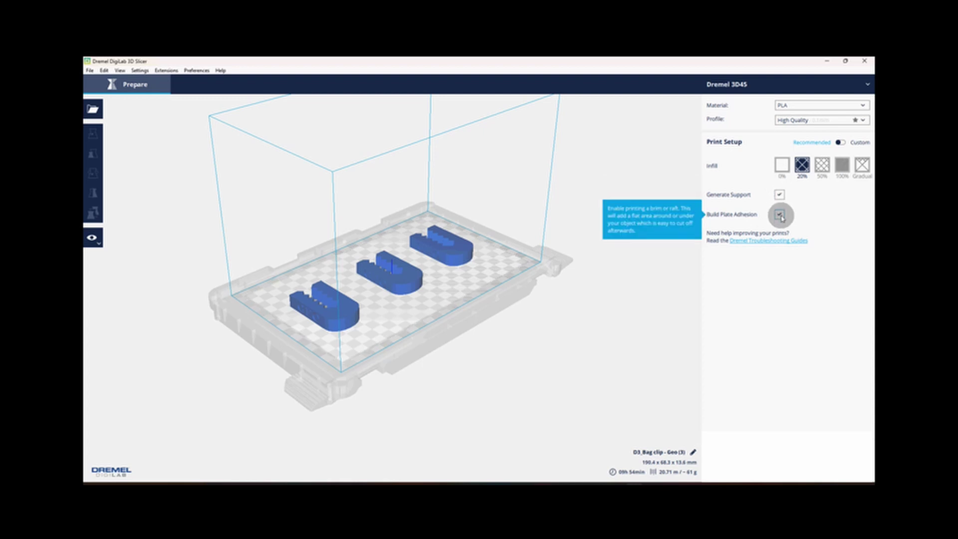
pyautogui.click(779, 216)
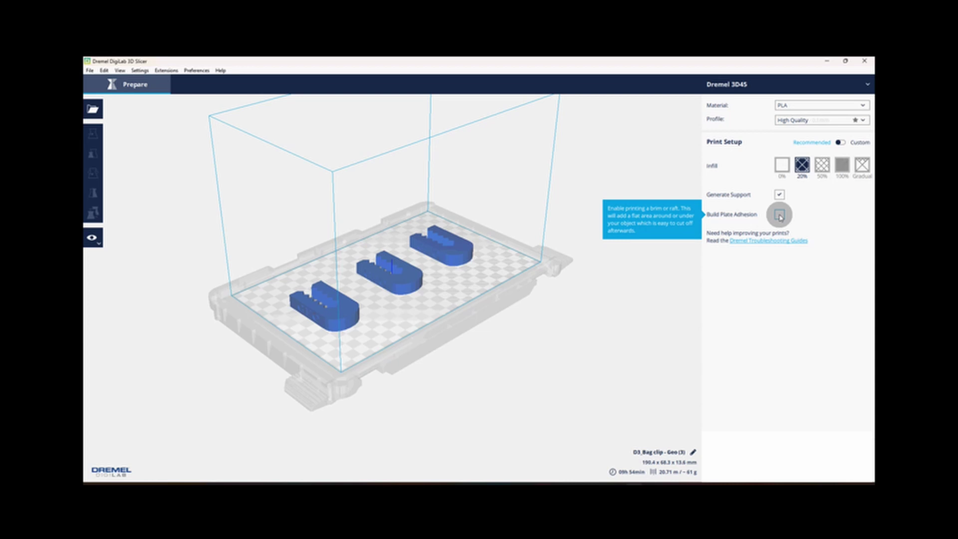
pyautogui.click(779, 215)
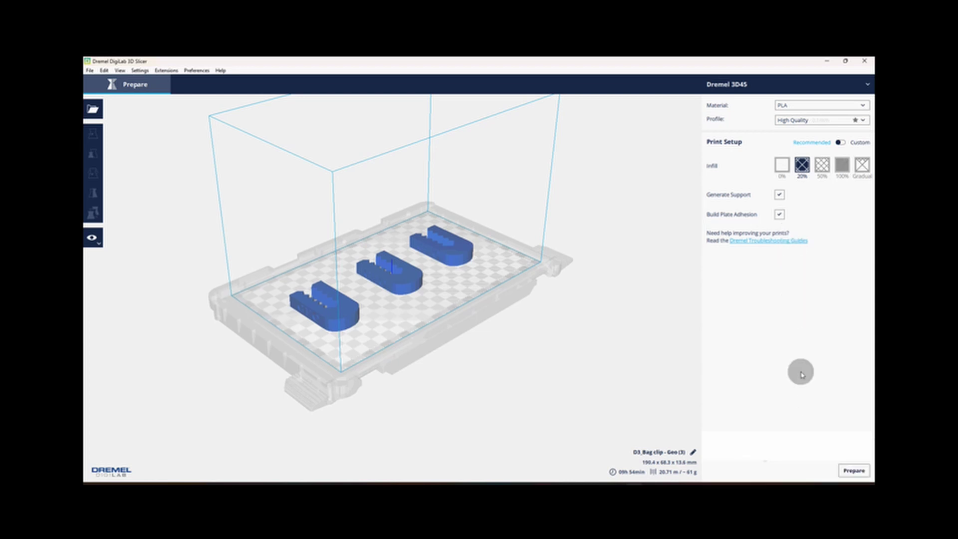
# Slice the three clips and save them as 'D3_Bag clip - GEO.gcode' in the Dremel folder
pyautogui.click(859, 473)
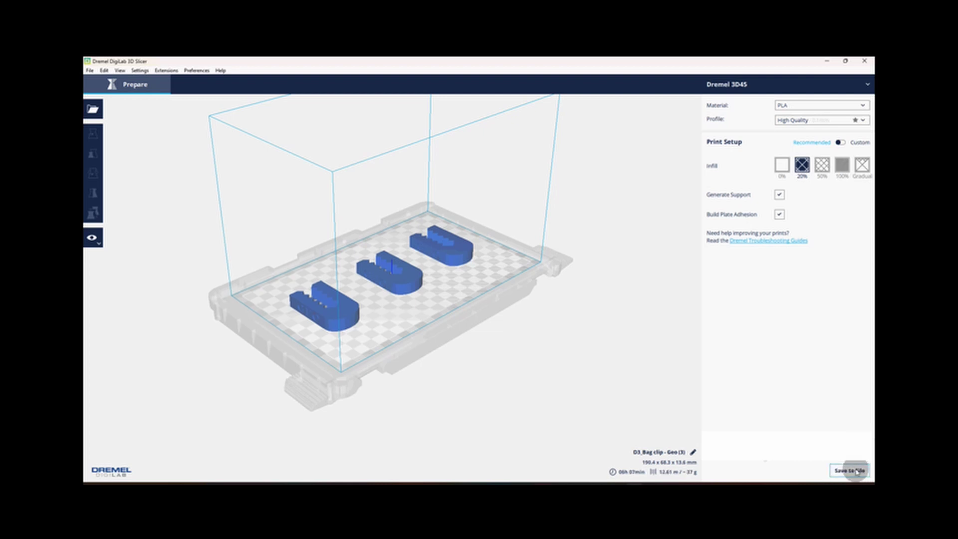
pyautogui.click(849, 470)
pyautogui.moveTo(203, 246); pyautogui.dragTo(171, 246)
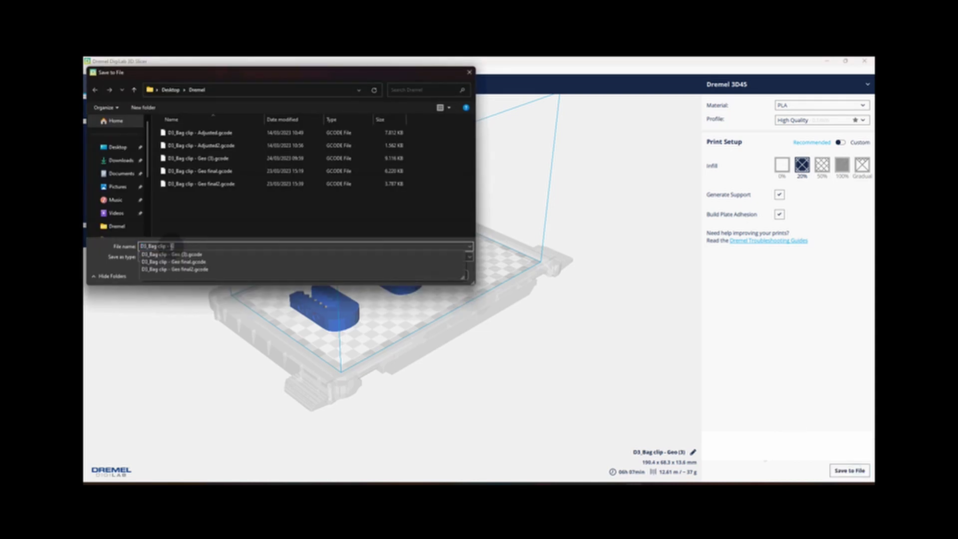
pyautogui.write('GEO')
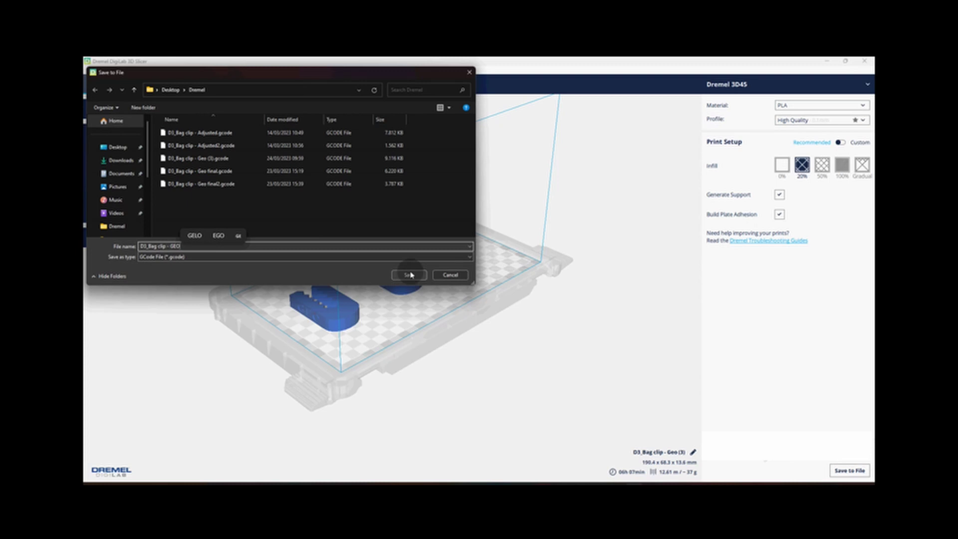
pyautogui.click(407, 275)
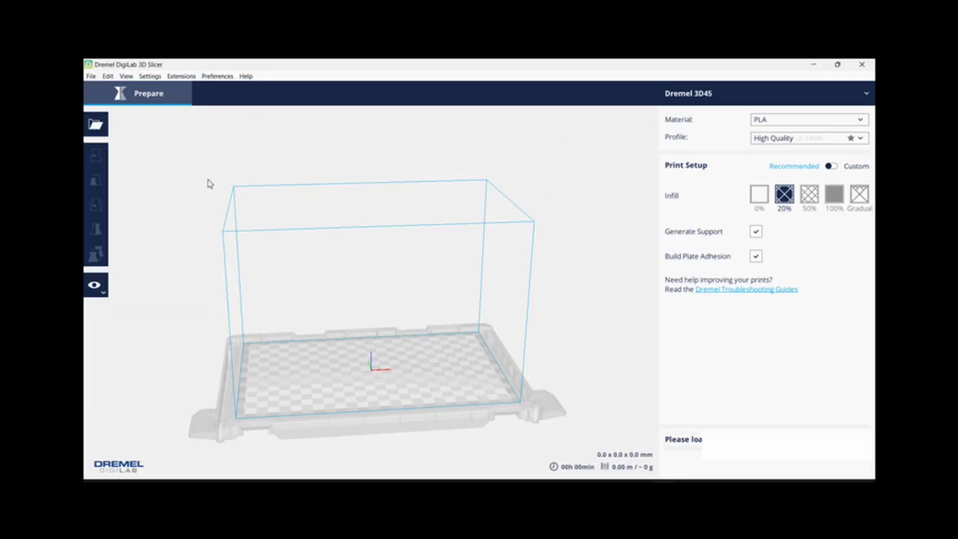
# Go to Settings > Printer > Manage Printers for the unconnected Dremel 3D45
pyautogui.click(145, 78)
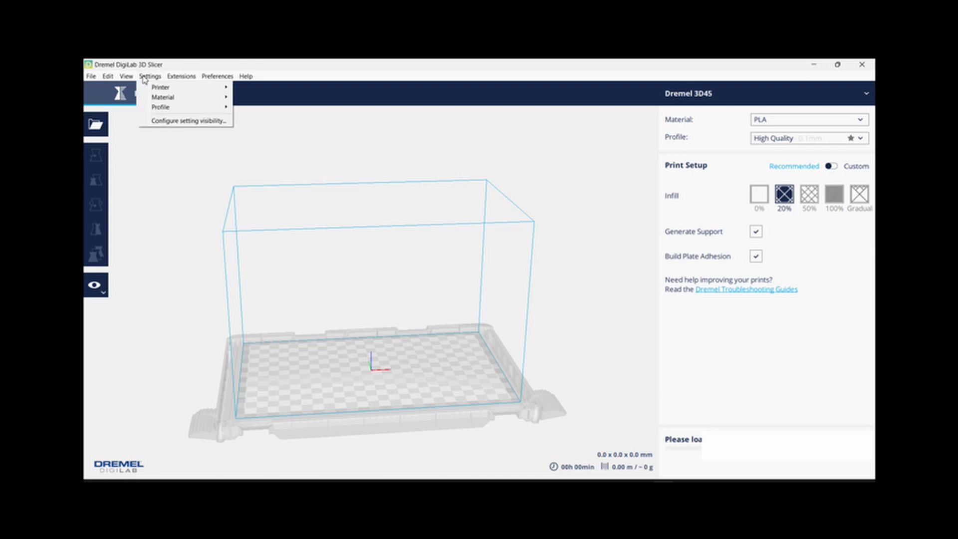
pyautogui.moveTo(180, 87)
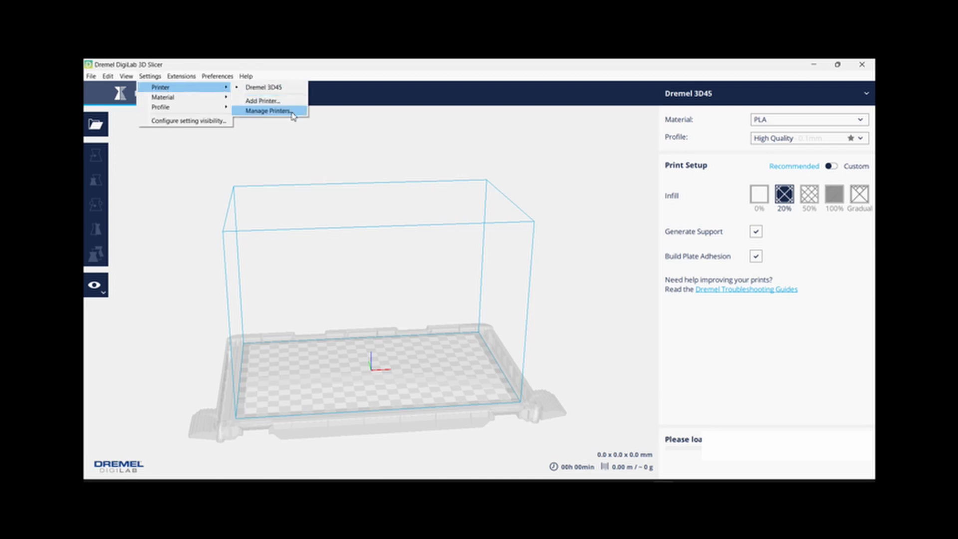
pyautogui.click(268, 111)
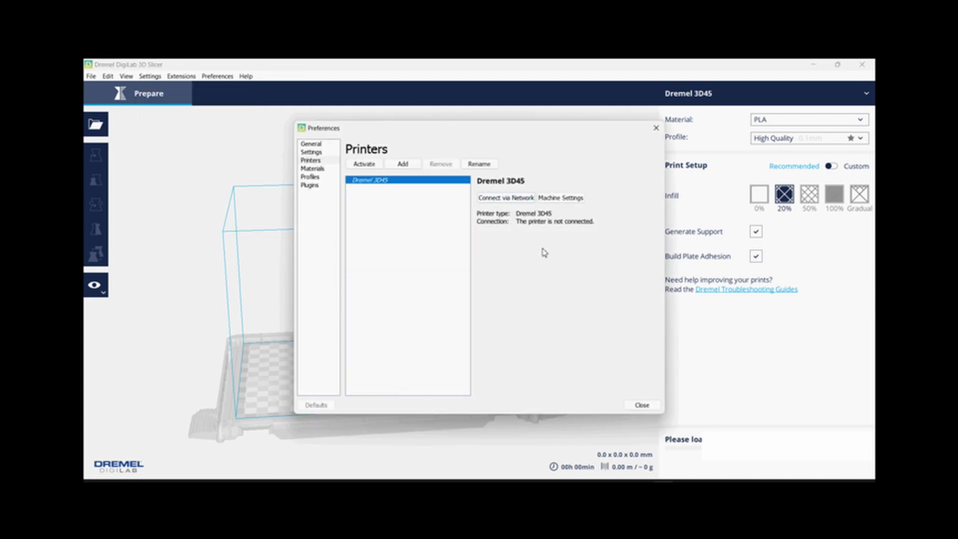
# Start a network connection and begin adding the Dremel 3D45 by its IP address
pyautogui.click(525, 199)
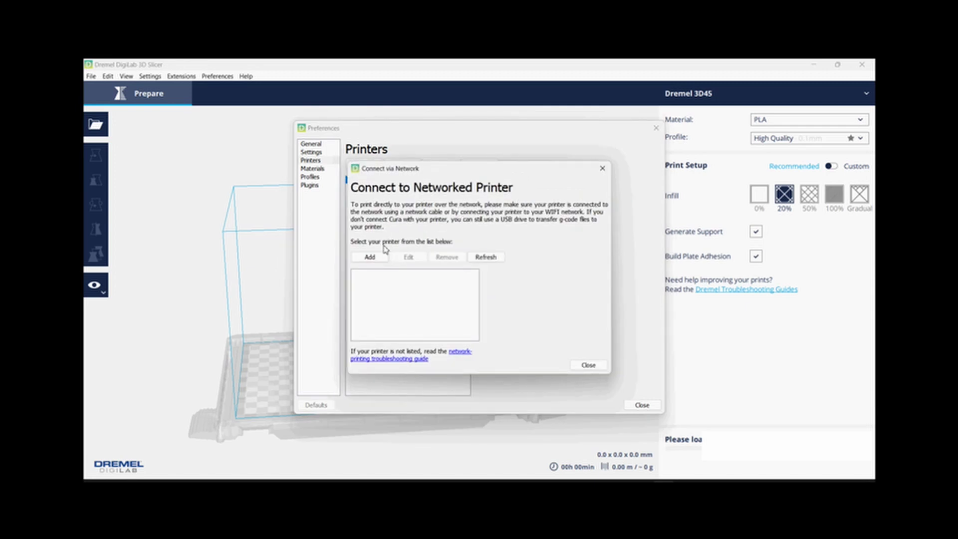
pyautogui.click(370, 257)
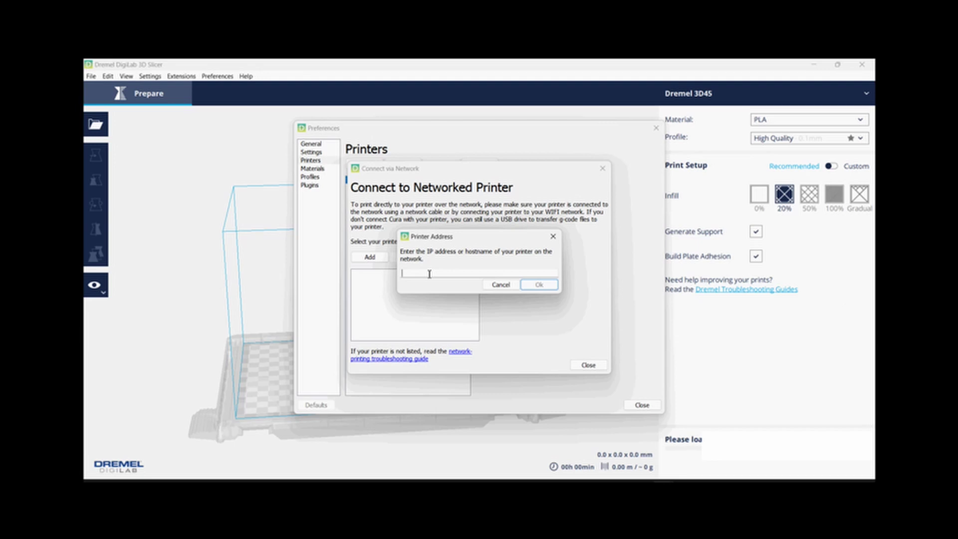
pyautogui.write('123.4')
pyautogui.write('56.789')
pyautogui.write('.2')
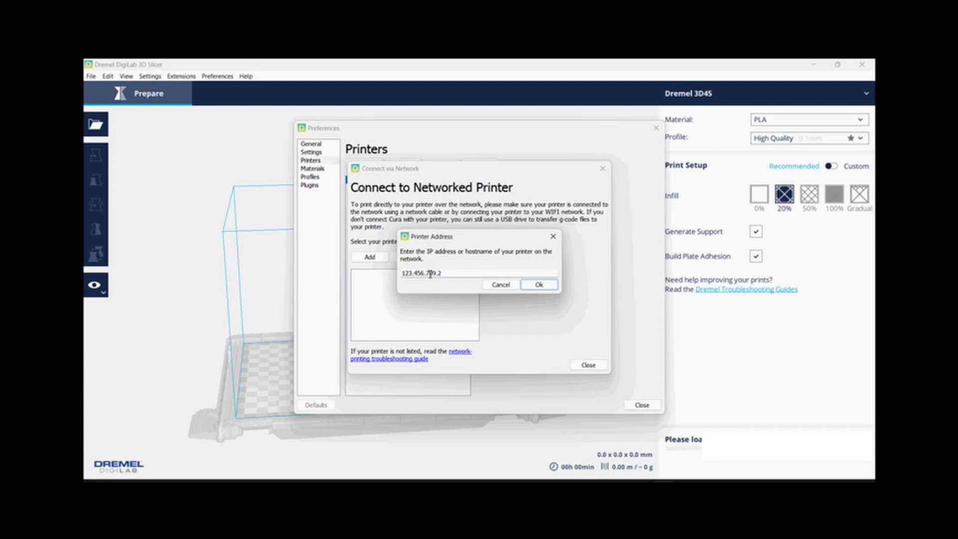